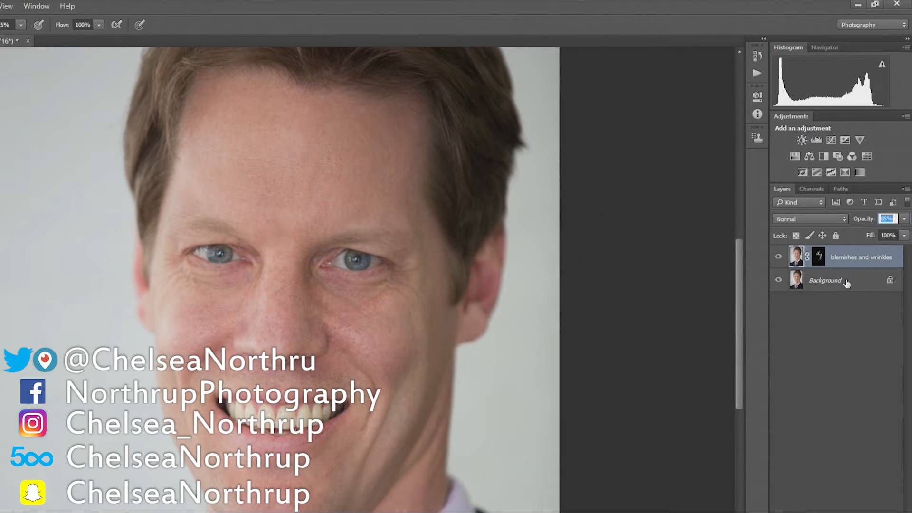
- Merge the blemishes and wrinkles layer with the Background layer
{"action": "left_click", "coordinate": [840, 283], "text": "shift"}
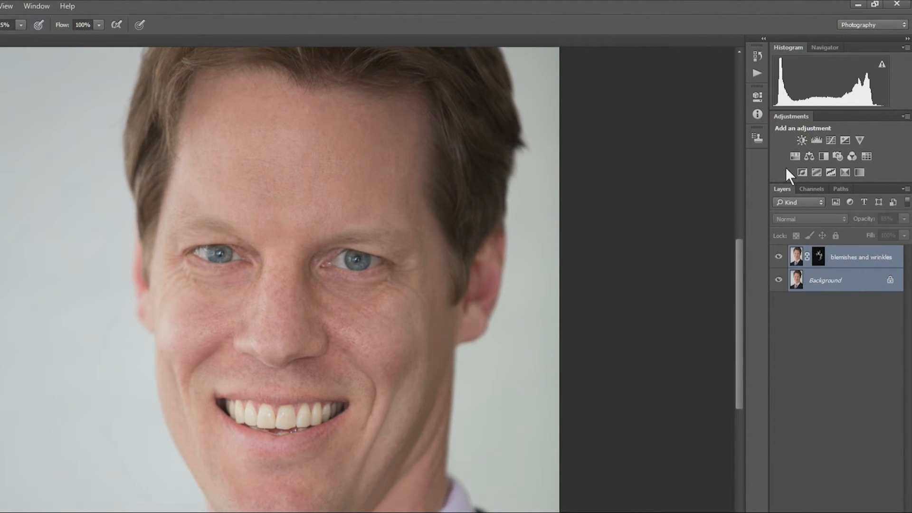
{"action": "right_click", "coordinate": [848, 285]}
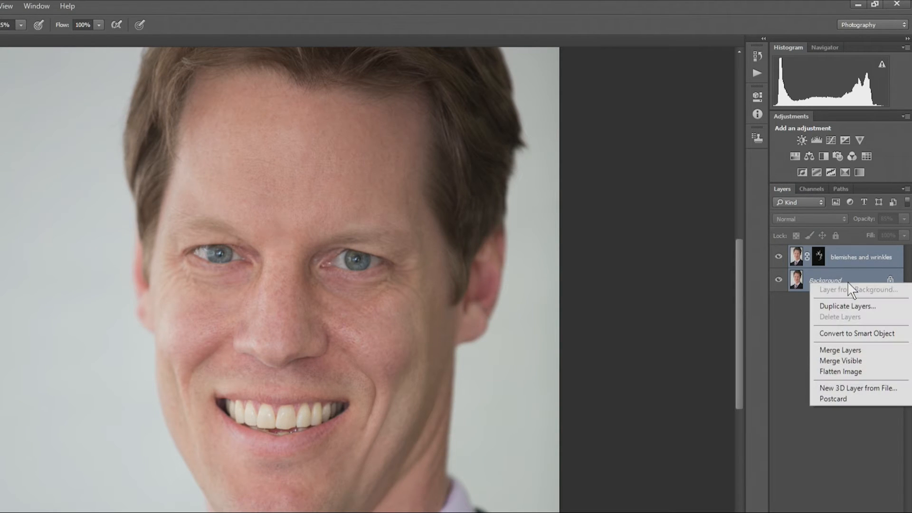
{"action": "left_click", "coordinate": [860, 350]}
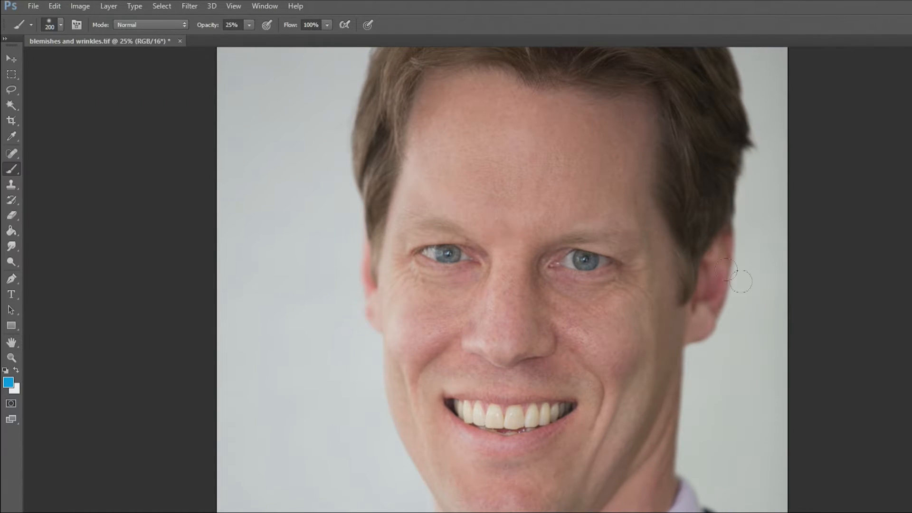
- Convert the image to CMYK Color mode, accepting the U.S. Web Coated (SWOP) v2 profile
{"action": "left_click", "coordinate": [89, 6]}
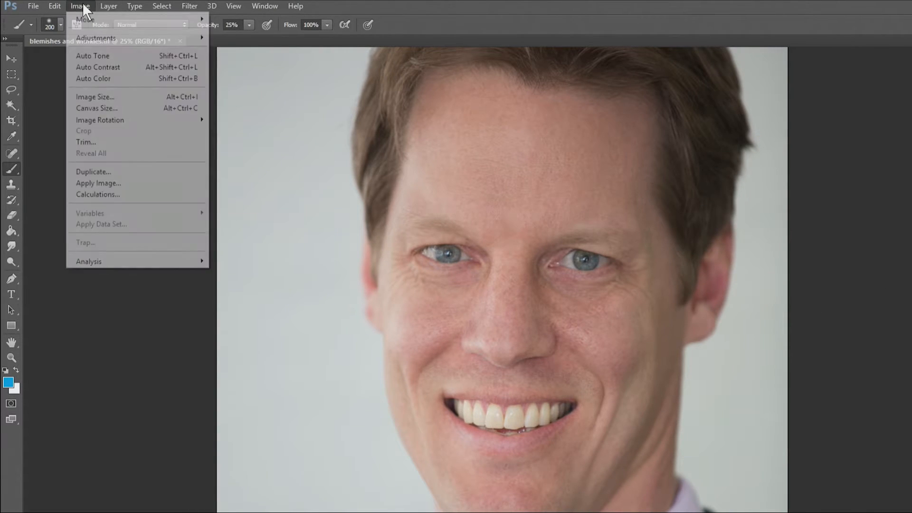
{"action": "mouse_move", "coordinate": [98, 16]}
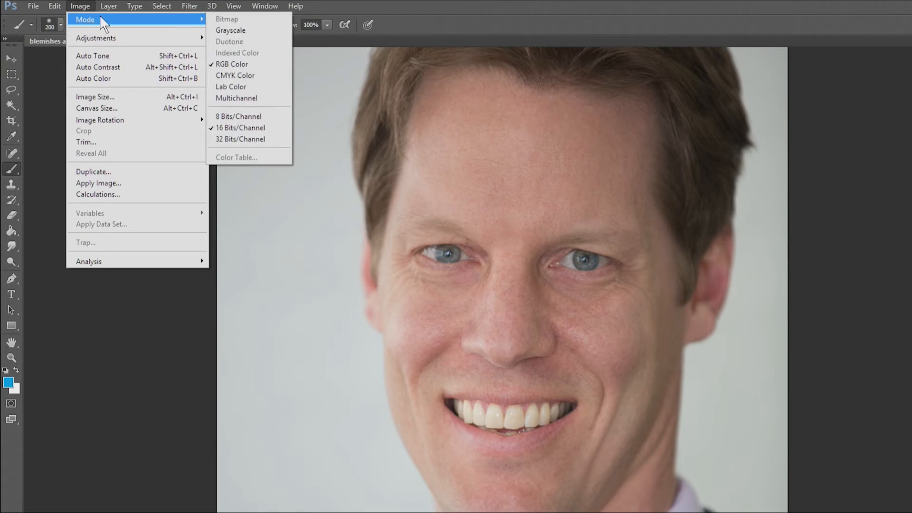
{"action": "left_click", "coordinate": [241, 75]}
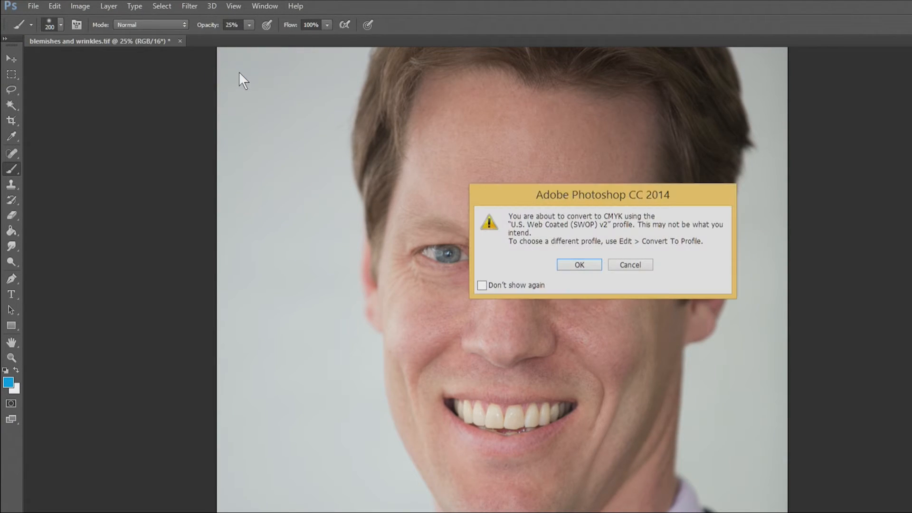
{"action": "left_click", "coordinate": [577, 264]}
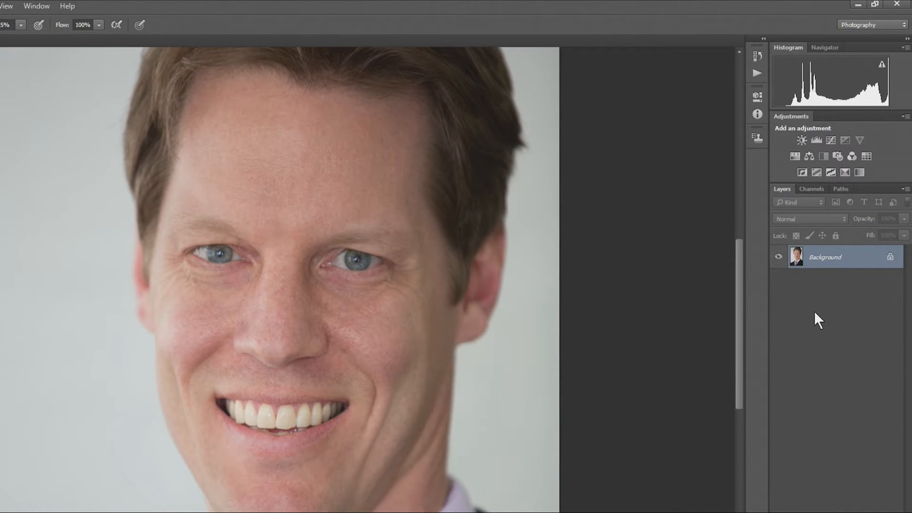
- Examine the Cyan, Magenta, Yellow and Black channels one at a time, and isolate the Magenta channel for copying
{"action": "left_click", "coordinate": [811, 187]}
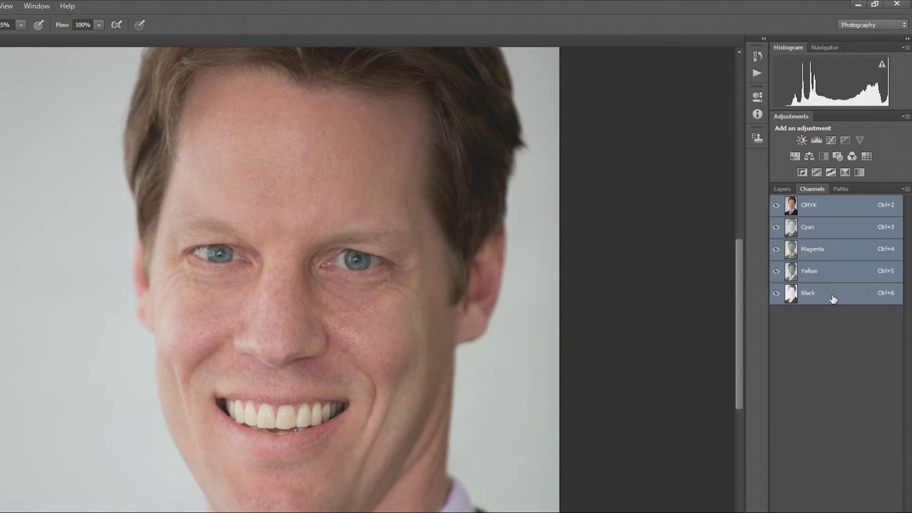
{"action": "left_click", "coordinate": [822, 230]}
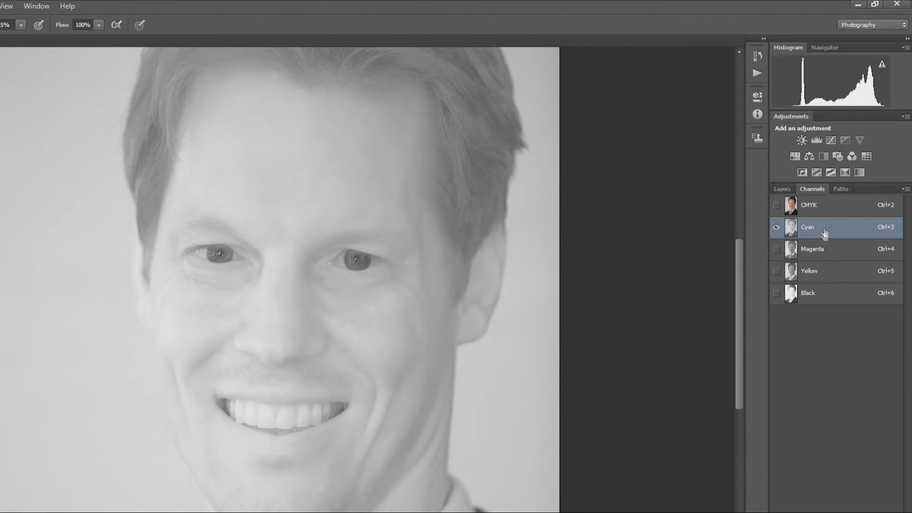
{"action": "left_click", "coordinate": [837, 254]}
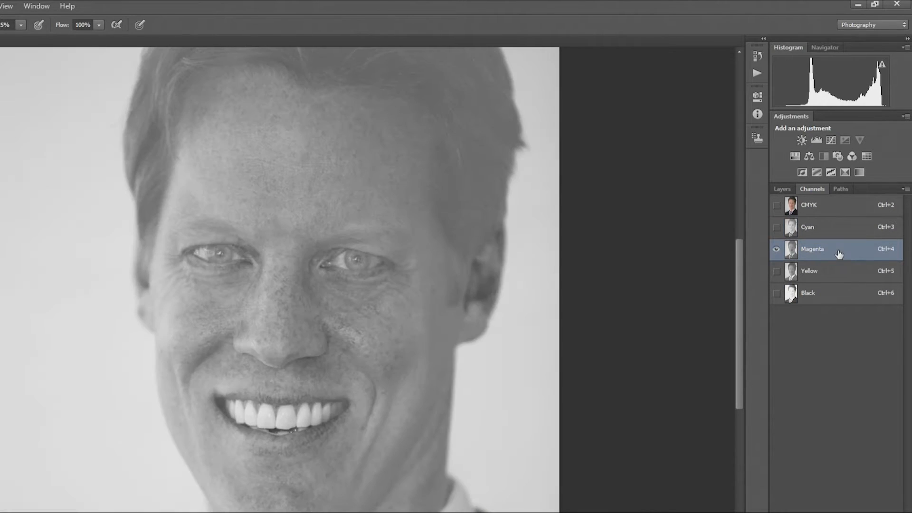
{"action": "left_click", "coordinate": [824, 280]}
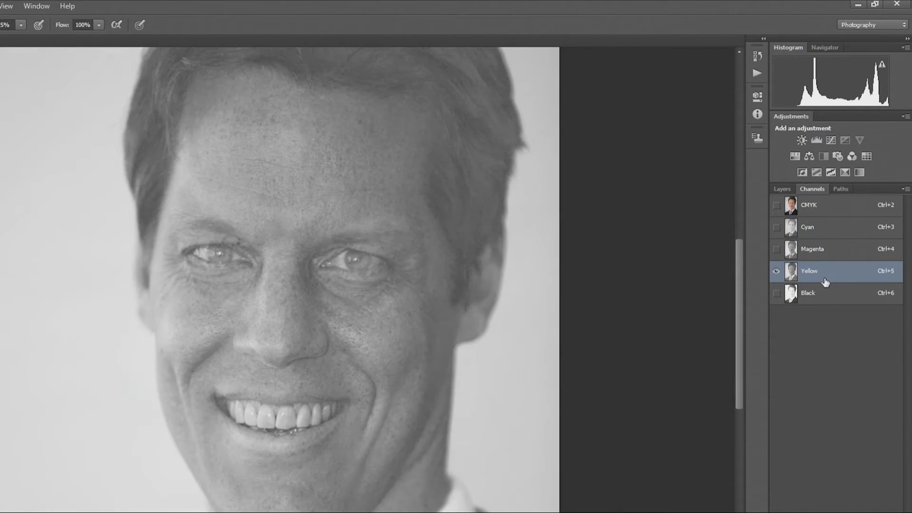
{"action": "left_click", "coordinate": [825, 298]}
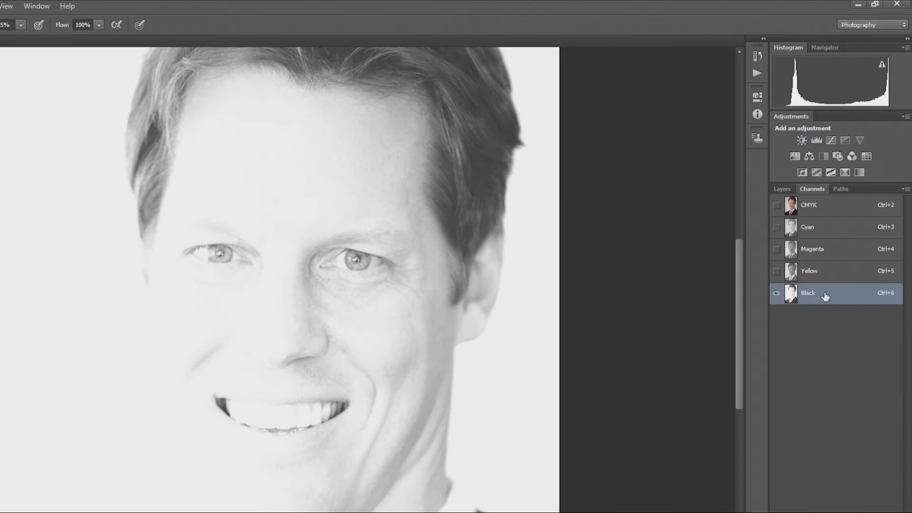
{"action": "left_click", "coordinate": [826, 275]}
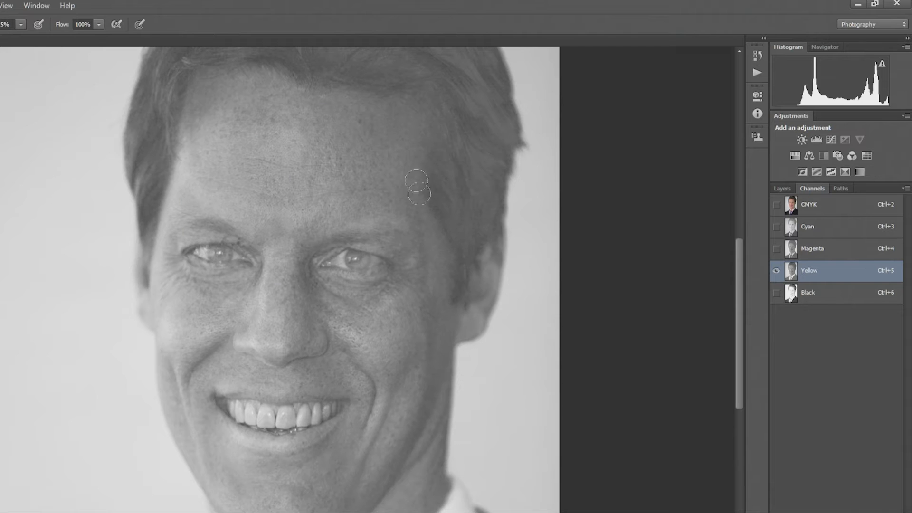
{"action": "left_click", "coordinate": [811, 256]}
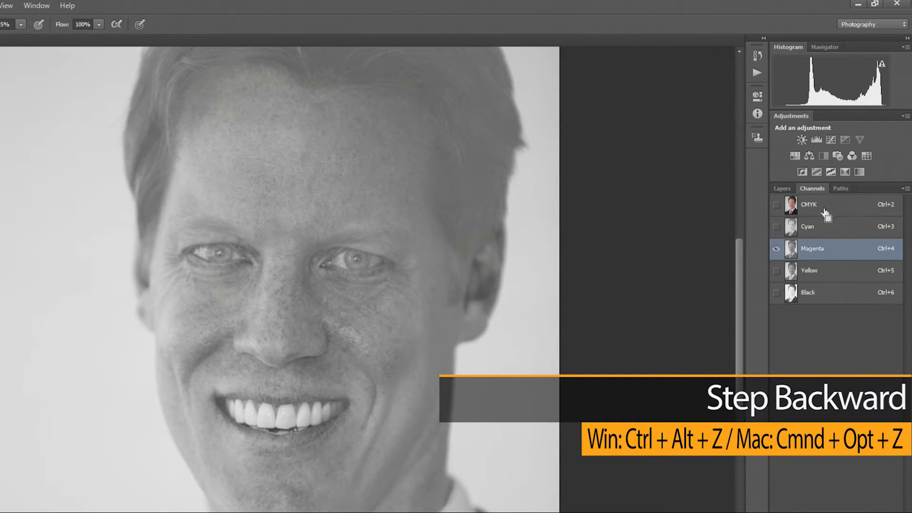
- Undo the CMYK conversion to return to RGB, and paste the copied Magenta channel as a new layer above the Background
{"action": "key", "text": "ctrl+alt+z"}
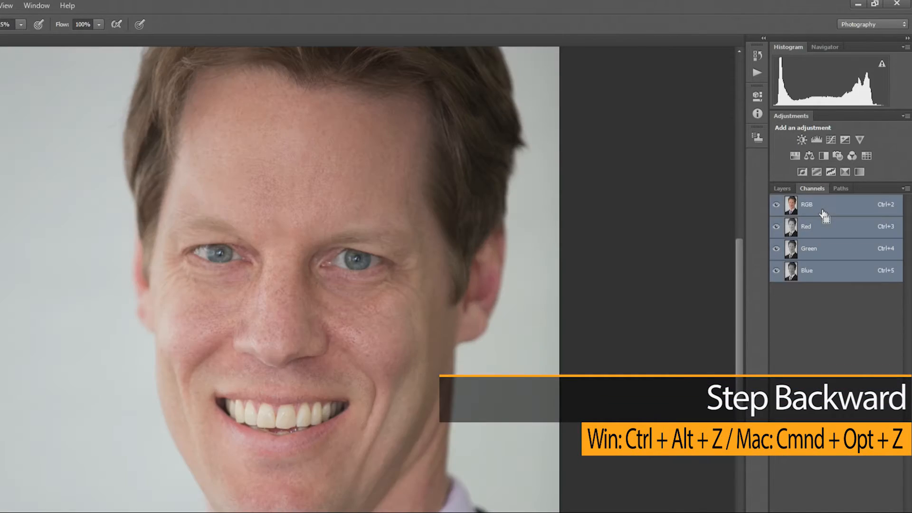
{"action": "left_click", "coordinate": [782, 189]}
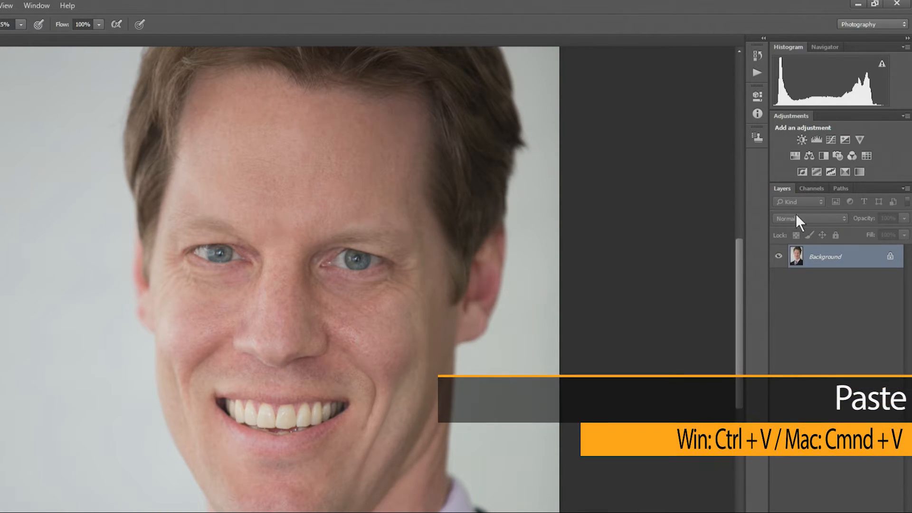
{"action": "key", "text": "ctrl+v"}
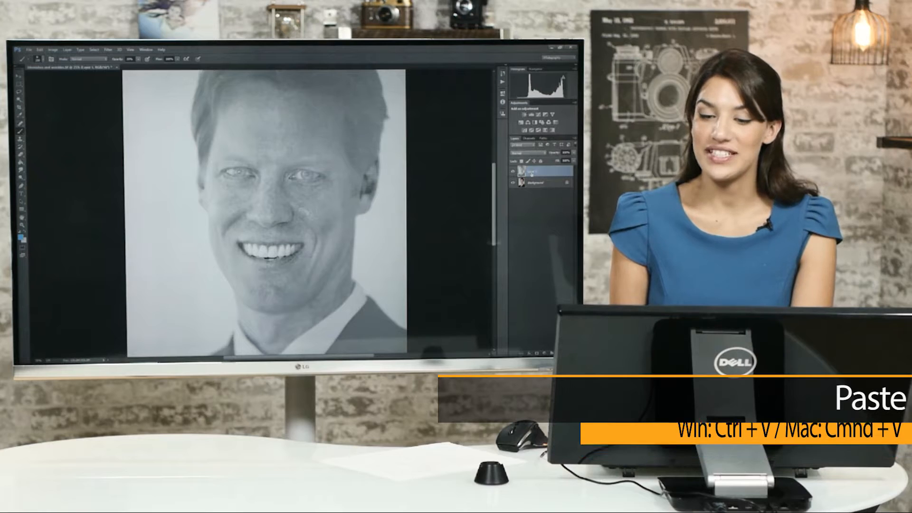
- Rename the pasted layer as even skin and blend its inverted image in Soft Light mode
{"action": "double_click", "coordinate": [531, 172]}
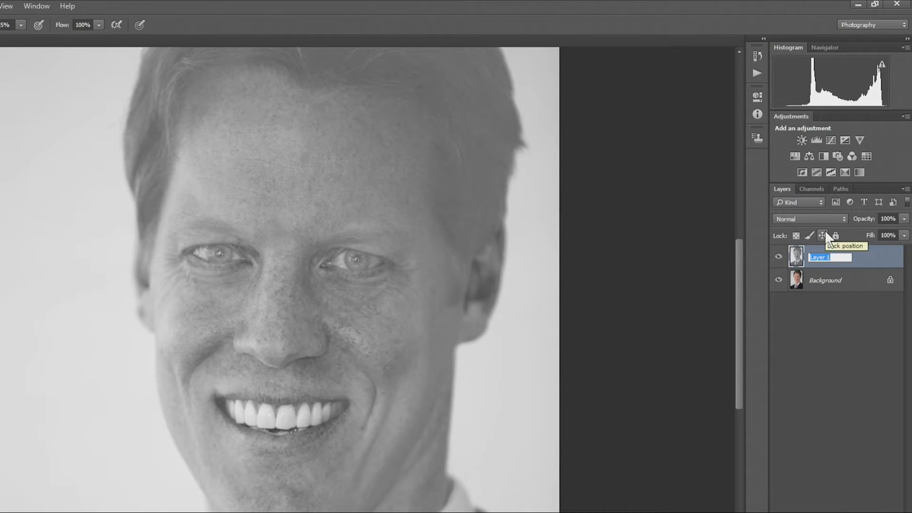
{"action": "type", "text": "eye"}
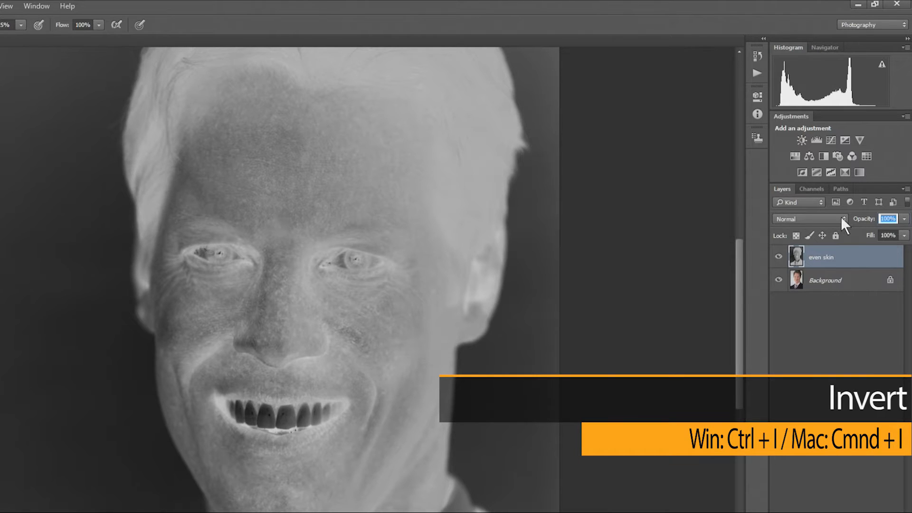
{"action": "left_click", "coordinate": [843, 218]}
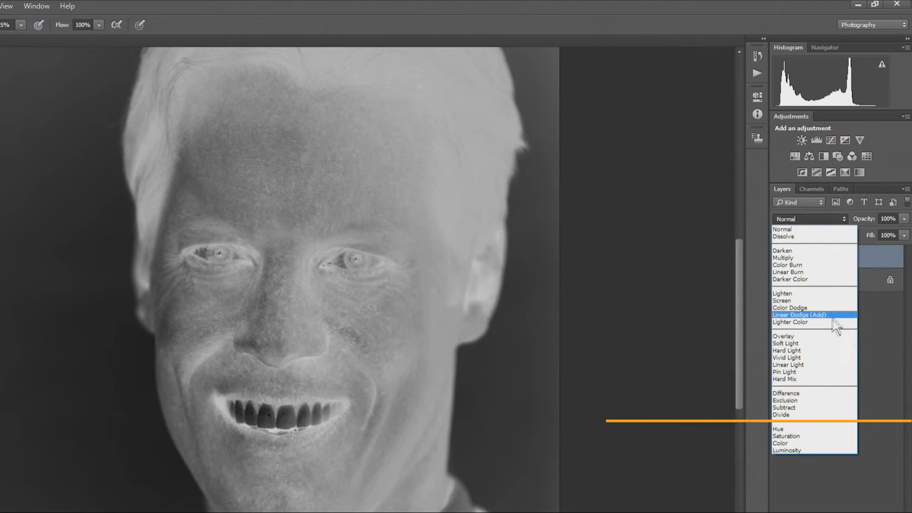
{"action": "left_click", "coordinate": [810, 343]}
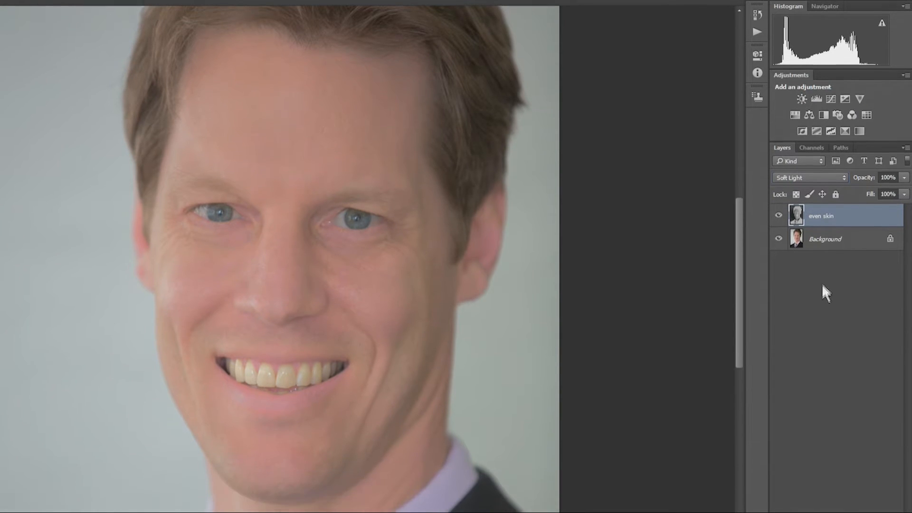
- Add a layer mask to the even skin layer and invert the mask to black
{"action": "left_click", "coordinate": [827, 507]}
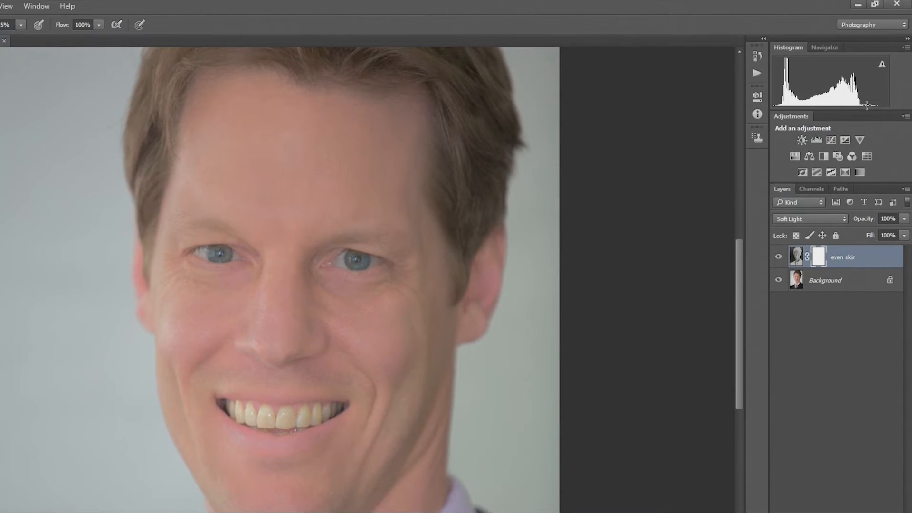
{"action": "key", "text": "ctrl+i"}
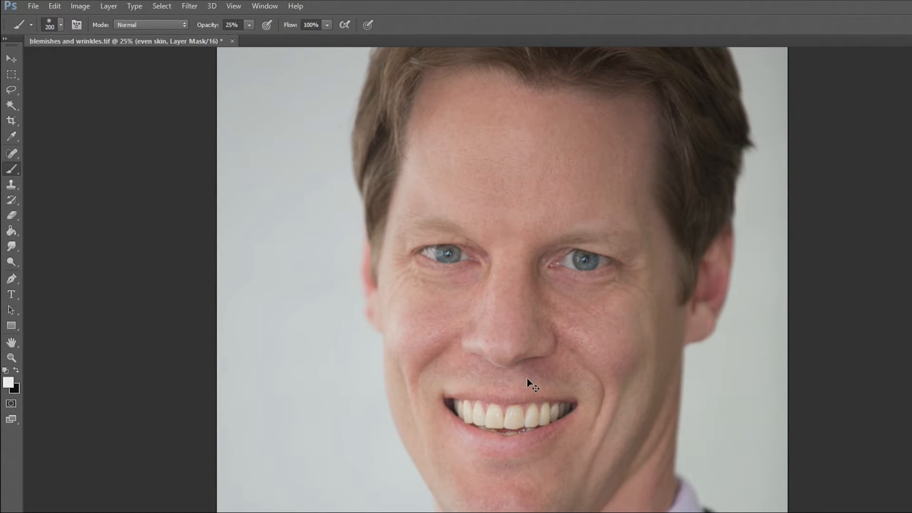
- Paint white on the even skin mask over the blotchy facial skin, using a size 500 brush at 51% opacity
{"action": "key", "text": "ctrl+plus"}
{"action": "key", "text": "ctrl+plus"}
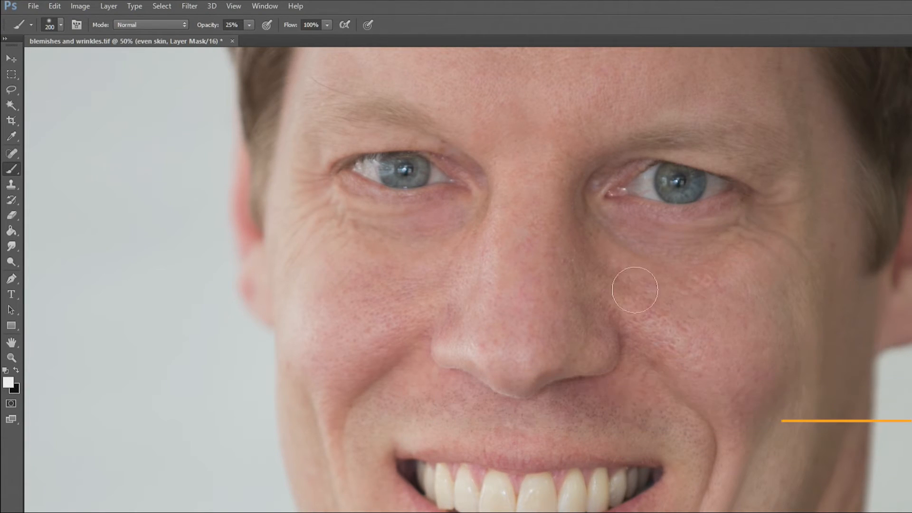
{"action": "key", "text": "ctrl+minus"}
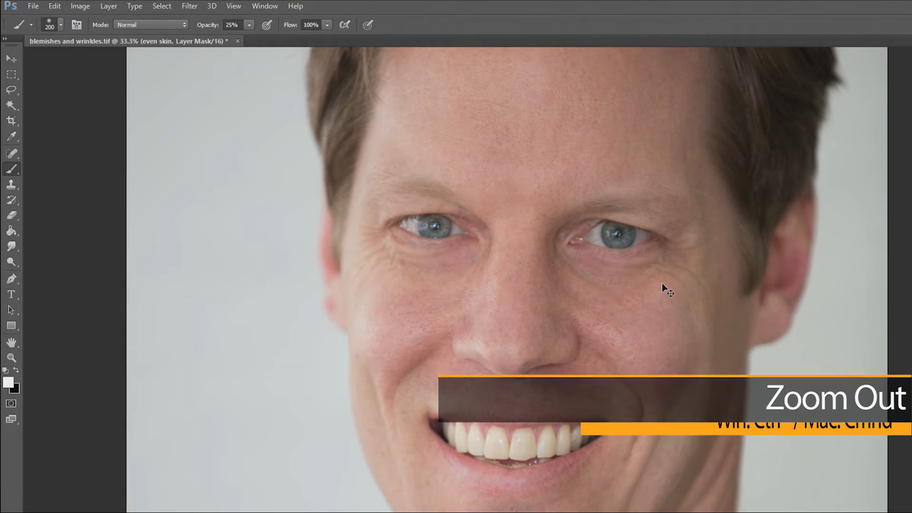
{"action": "left_click", "coordinate": [249, 25]}
{"action": "left_click_drag", "start_coordinate": [250, 35], "coordinate": [261, 42]}
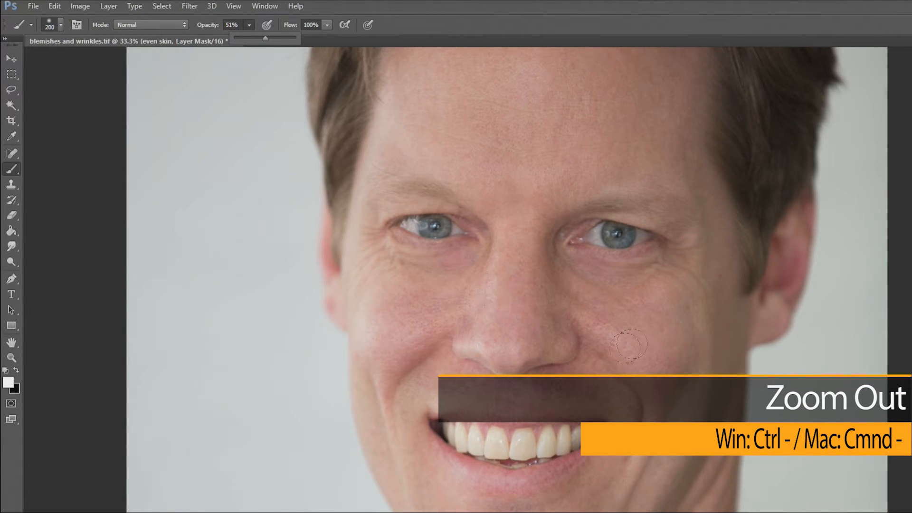
{"action": "key", "text": "bracketright"}
{"action": "key", "text": "bracketright"}
{"action": "key", "text": "bracketright"}
{"action": "key", "text": "bracketright"}
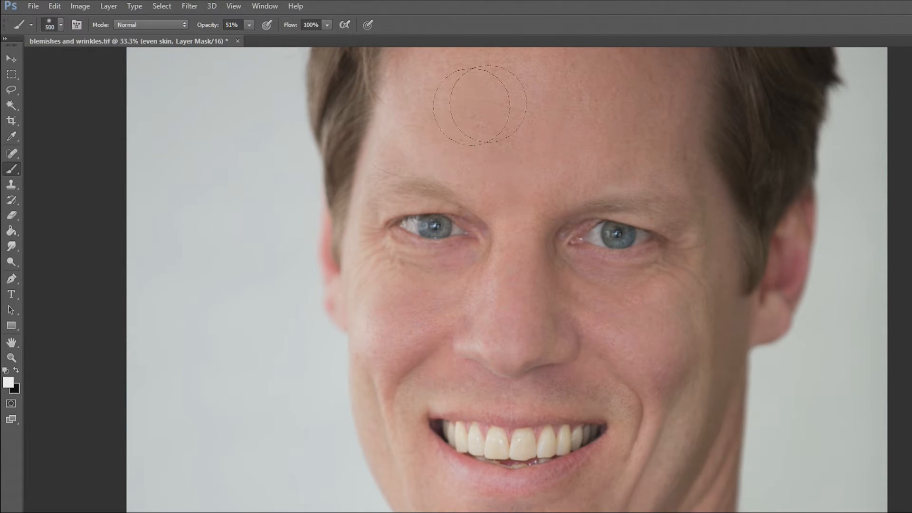
{"action": "key", "text": "ctrl+minus"}
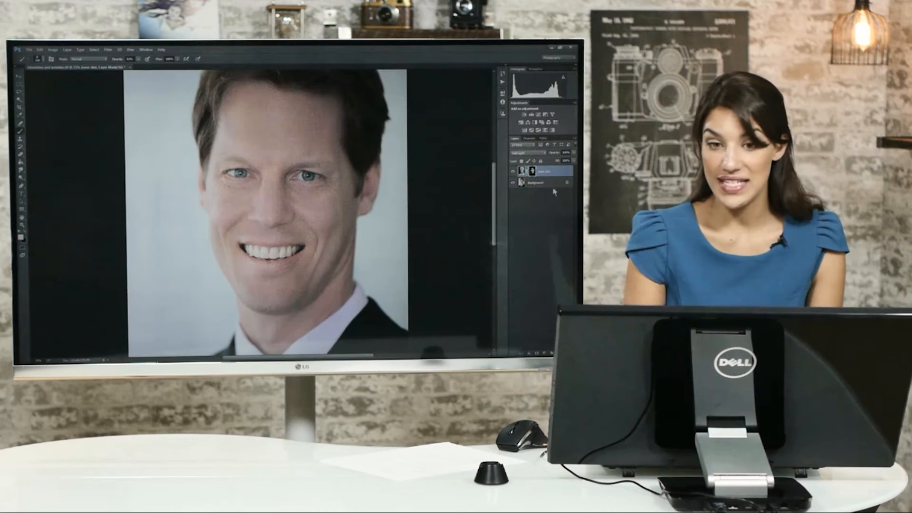
- Reduce the even skin layer's opacity to 39%
{"action": "left_click", "coordinate": [559, 173]}
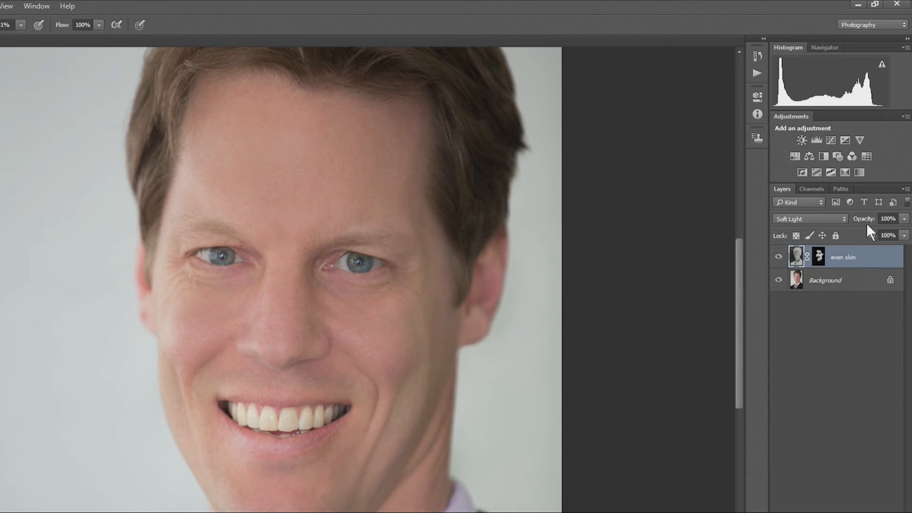
{"action": "left_click", "coordinate": [904, 219]}
{"action": "left_click_drag", "start_coordinate": [903, 232], "coordinate": [878, 233]}
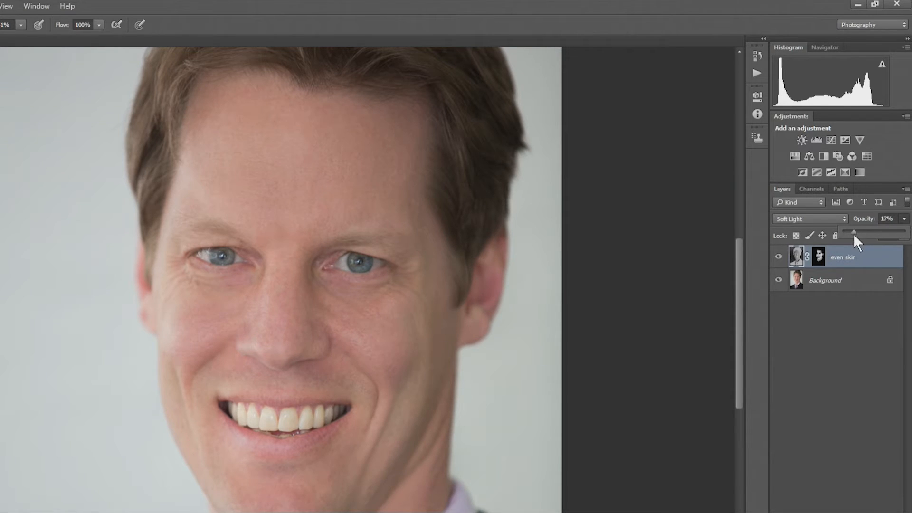
{"action": "mouse_move", "coordinate": [873, 237]}
{"action": "left_mouse_down"}
{"action": "mouse_move", "coordinate": [902, 245]}
{"action": "mouse_move", "coordinate": [827, 237]}
{"action": "mouse_move", "coordinate": [910, 248]}
{"action": "left_mouse_up"}
{"action": "left_click_drag", "start_coordinate": [871, 231], "coordinate": [872, 230]}
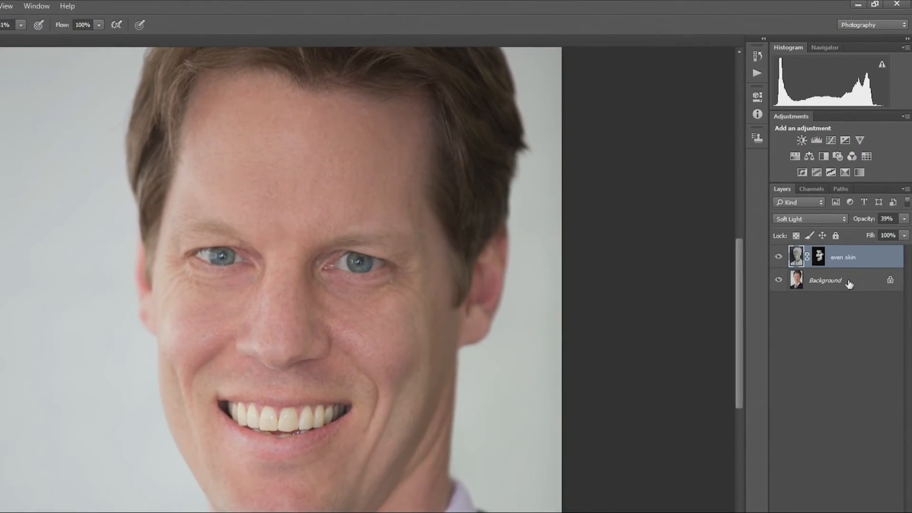
- Convert the even skin and Background layers together into one smart object
{"action": "left_click", "coordinate": [850, 284], "text": "shift"}
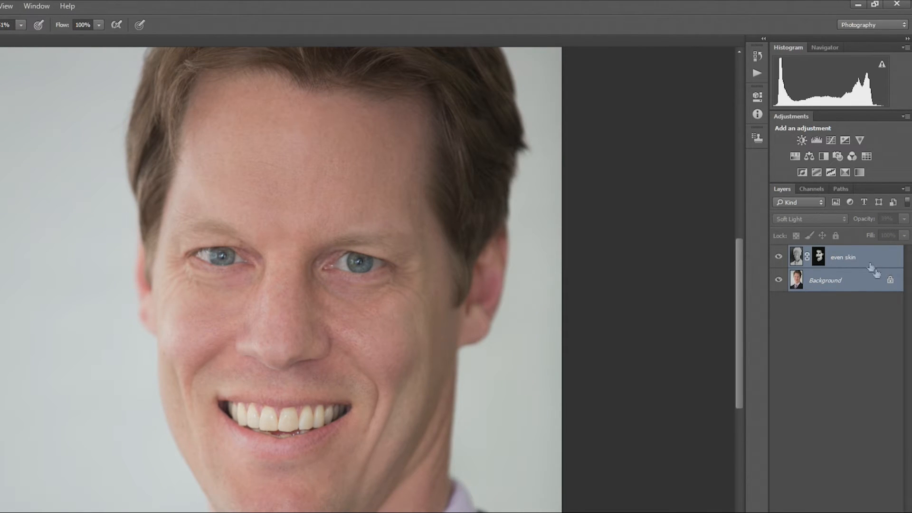
{"action": "right_click", "coordinate": [851, 271]}
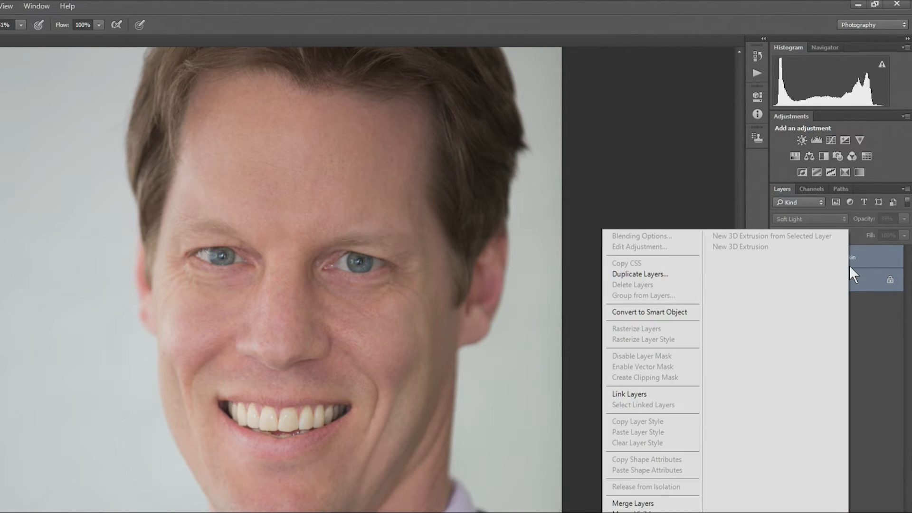
{"action": "left_click", "coordinate": [657, 312]}
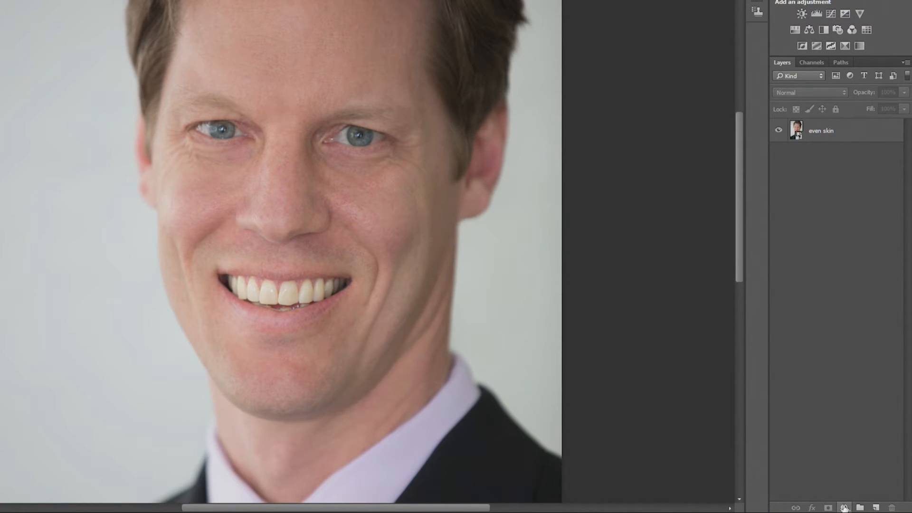
- Add a Solid Color fill layer in blue 3c87db above the even skin layer and duplicate it twice
{"action": "left_click", "coordinate": [843, 507]}
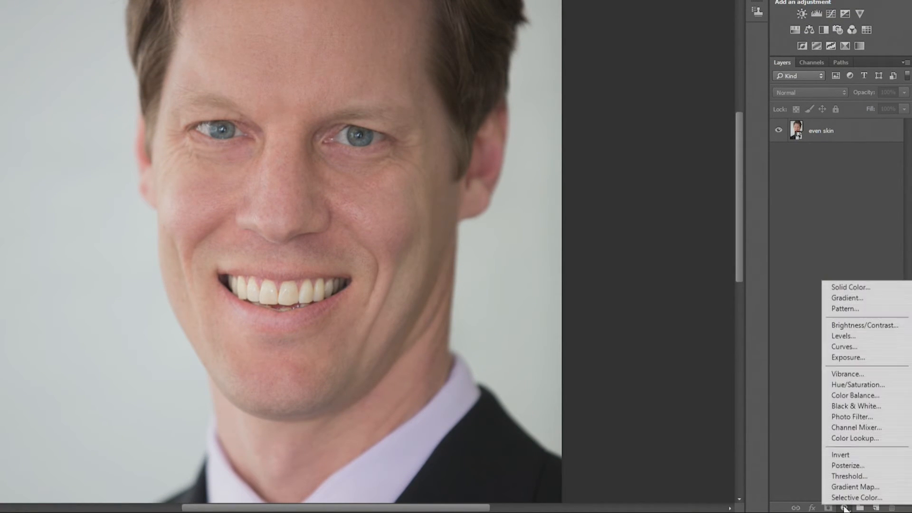
{"action": "left_click", "coordinate": [839, 284]}
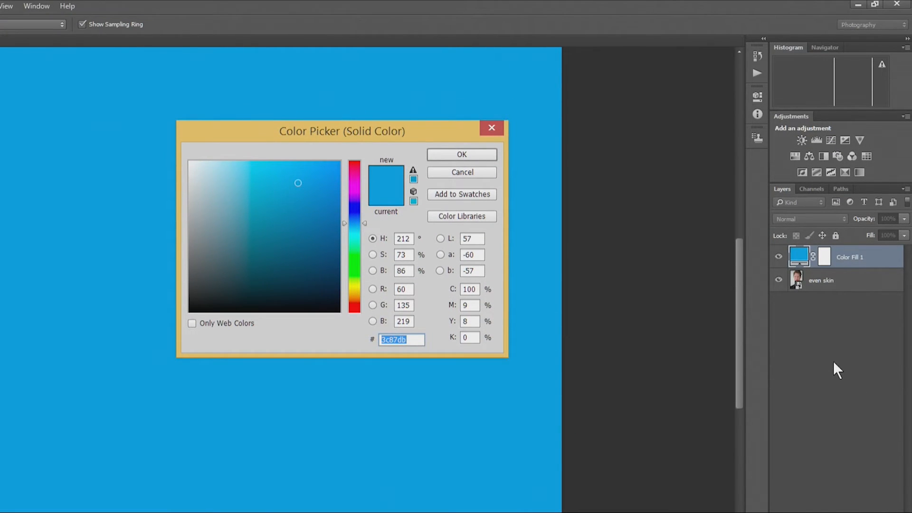
{"action": "left_click", "coordinate": [470, 153]}
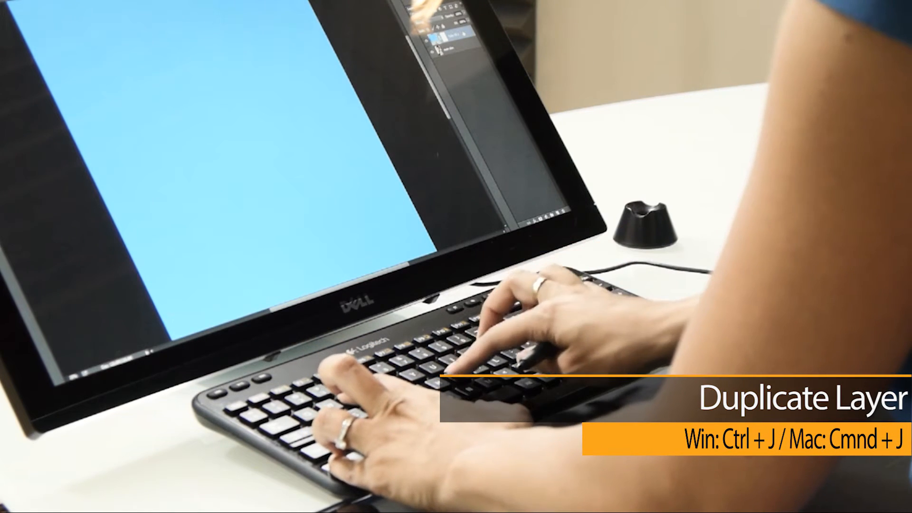
{"action": "key", "text": "ctrl+j"}
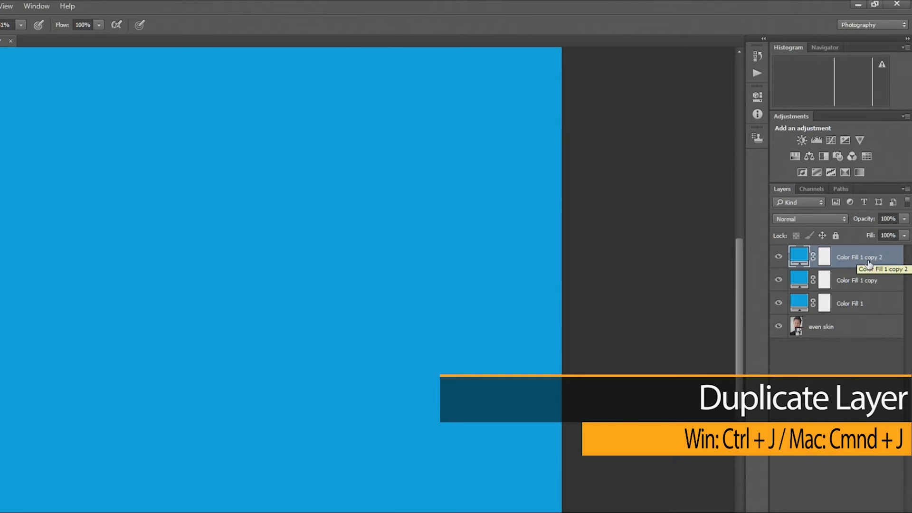
- Rename the three blue fill layers, from the uppermost down, as cheeks, neutral and beard
{"action": "double_click", "coordinate": [874, 257]}
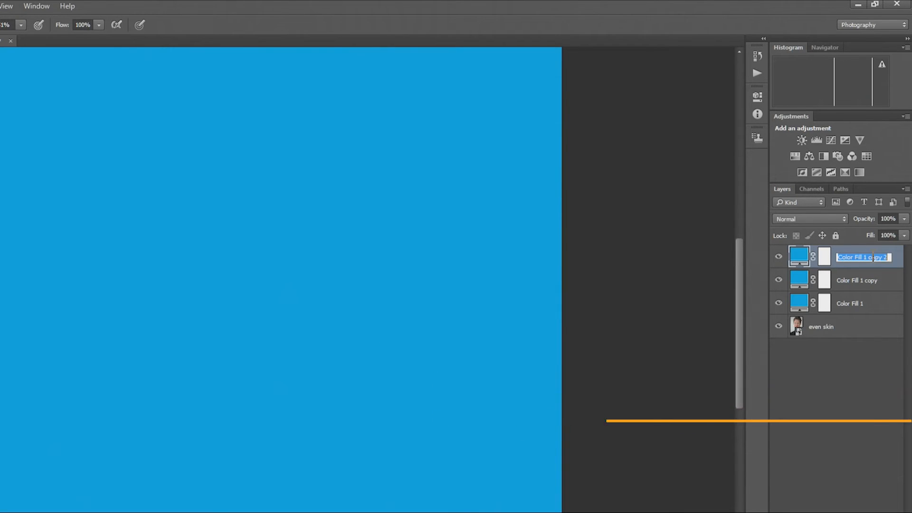
{"action": "type", "text": "ch"}
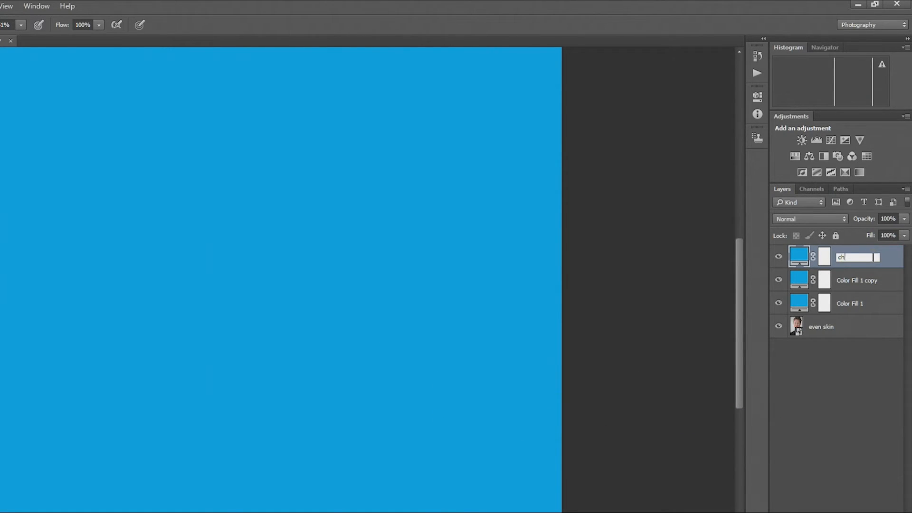
{"action": "type", "text": "eeks"}
{"action": "double_click", "coordinate": [862, 280]}
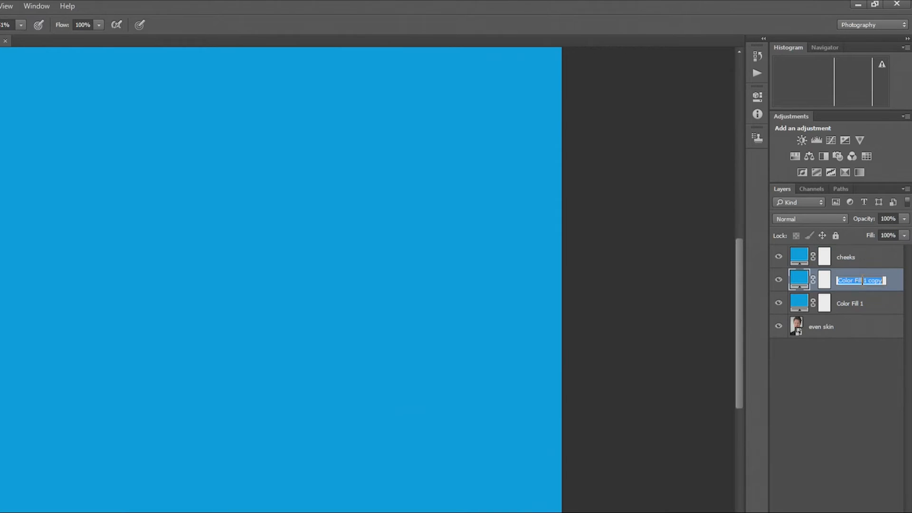
{"action": "type", "text": "neutral"}
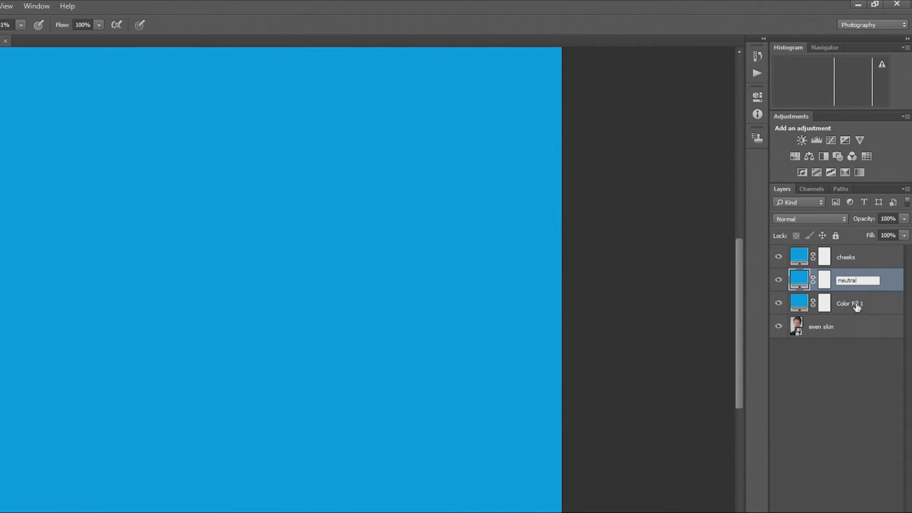
{"action": "left_click", "coordinate": [856, 306]}
{"action": "double_click", "coordinate": [856, 307]}
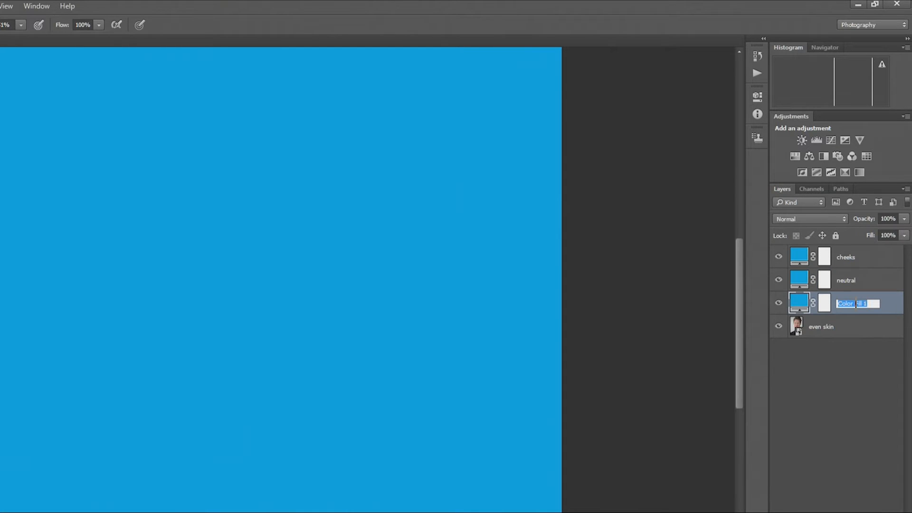
{"action": "type", "text": "beard"}
{"action": "key", "text": "Return"}
- Duplicate the beard fill layer and rename the copy teeth
{"action": "key", "text": "ctrl+j"}
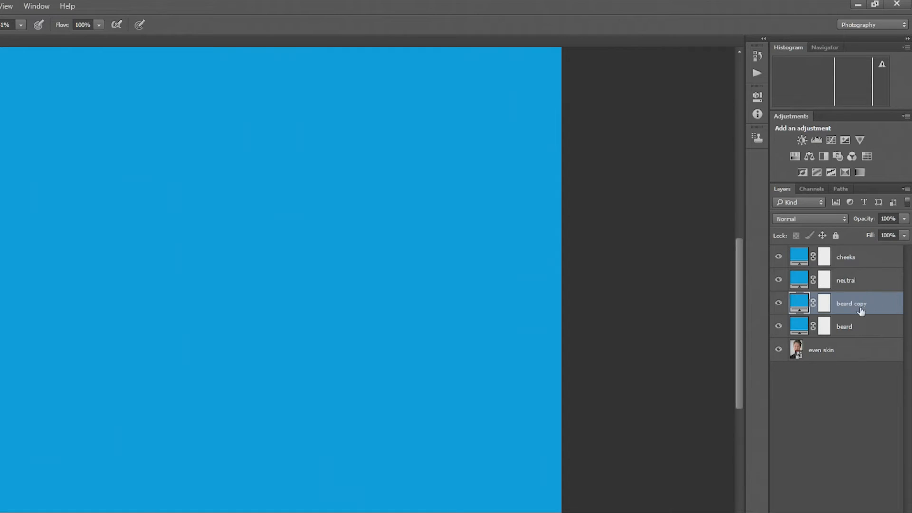
{"action": "double_click", "coordinate": [862, 305]}
{"action": "type", "text": "teeth"}
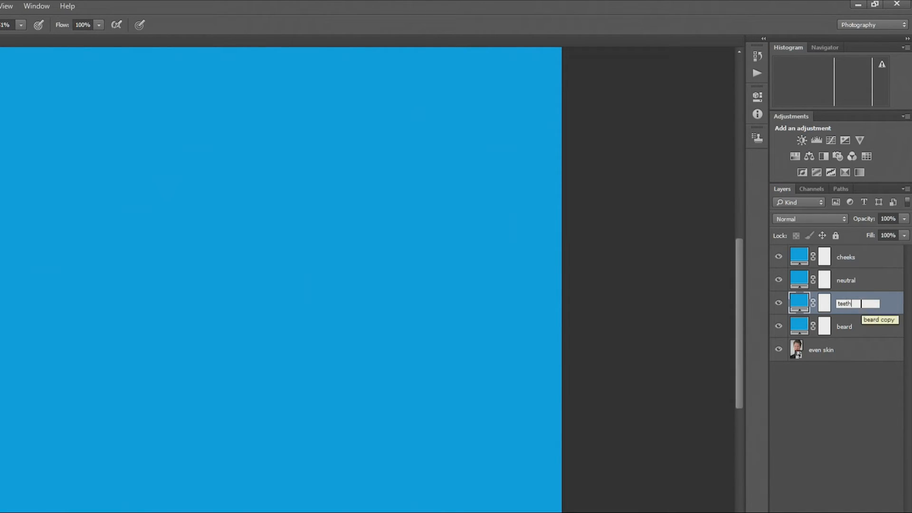
{"action": "left_click", "coordinate": [869, 329]}
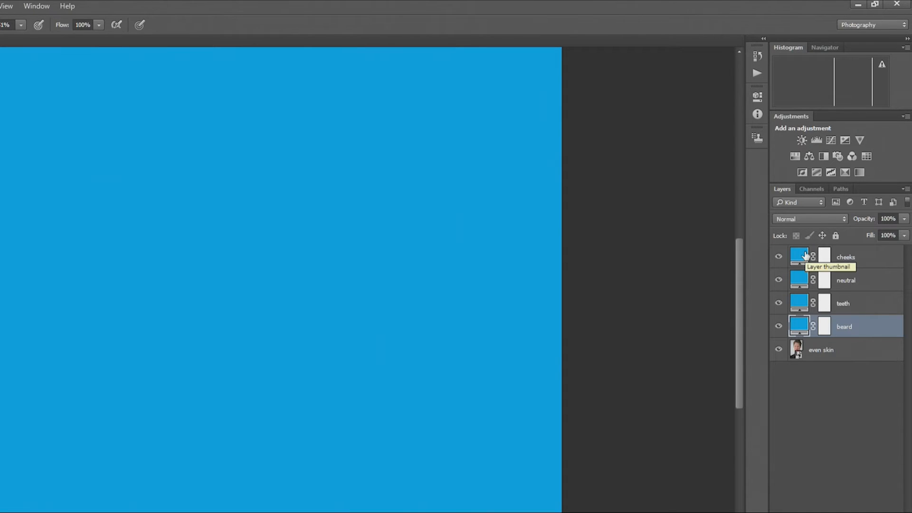
- Invert the masks of the cheeks, neutral, teeth and beard fill layers to black
{"action": "left_click", "coordinate": [824, 257]}
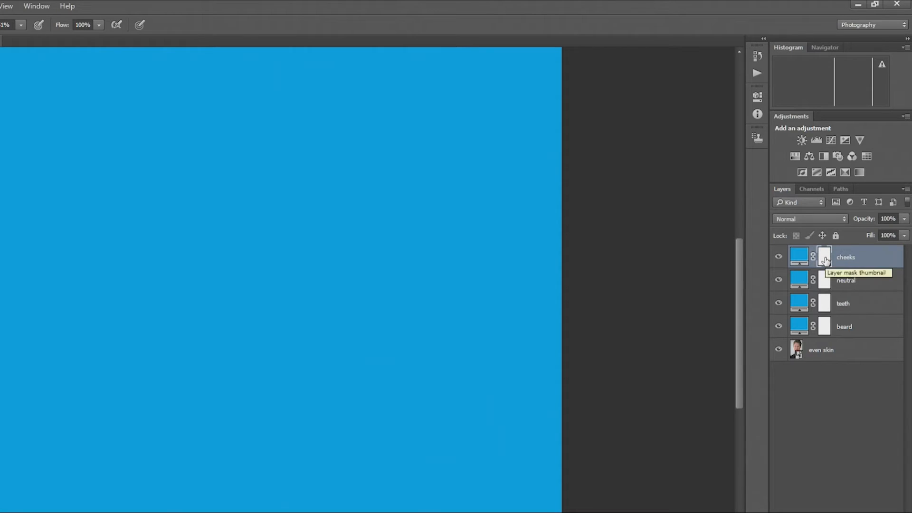
{"action": "key", "text": "ctrl+i"}
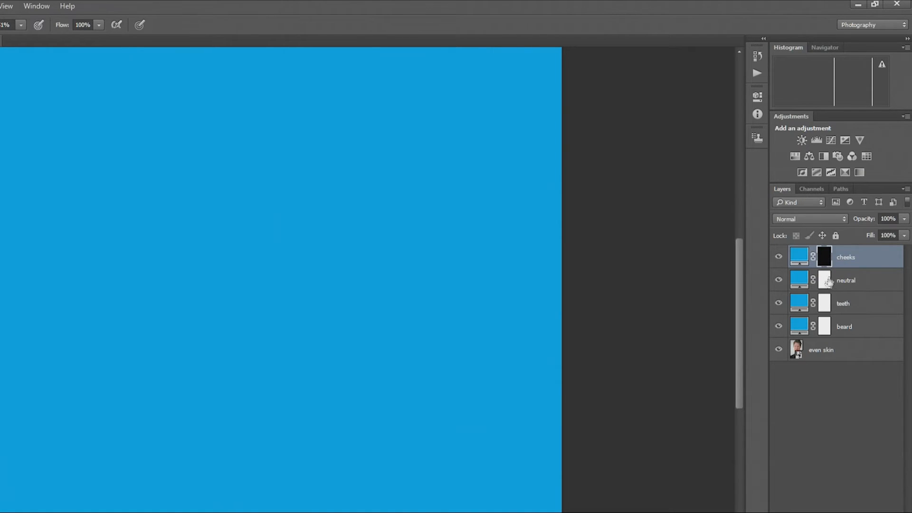
{"action": "left_click", "coordinate": [826, 284]}
{"action": "key", "text": "ctrl+i"}
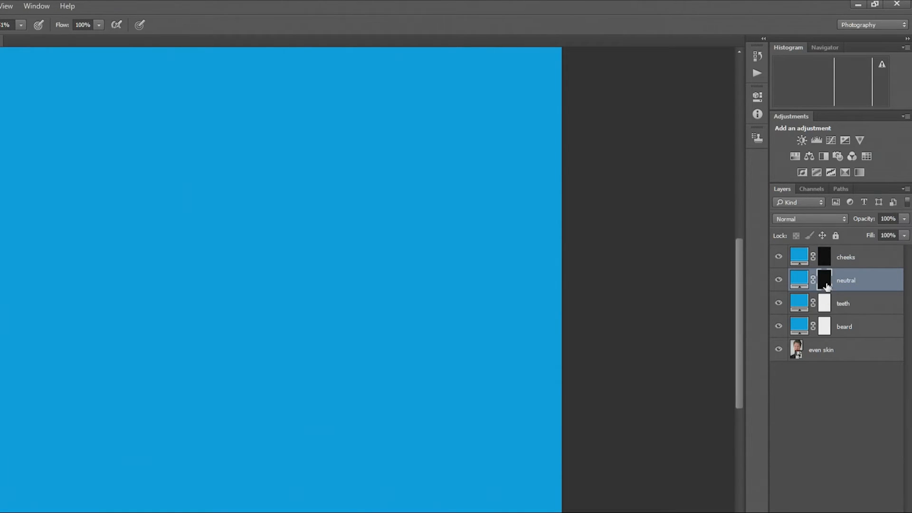
{"action": "left_click", "coordinate": [825, 310]}
{"action": "key", "text": "ctrl+i"}
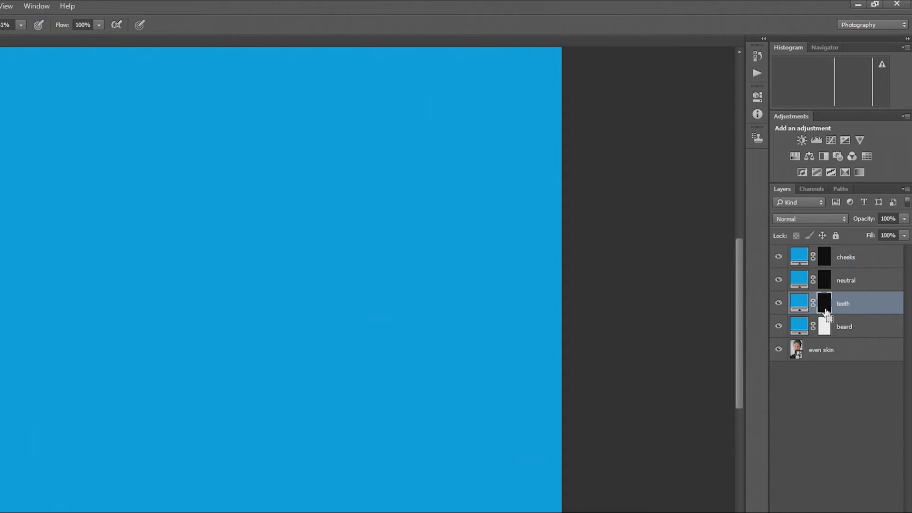
{"action": "left_click", "coordinate": [827, 334]}
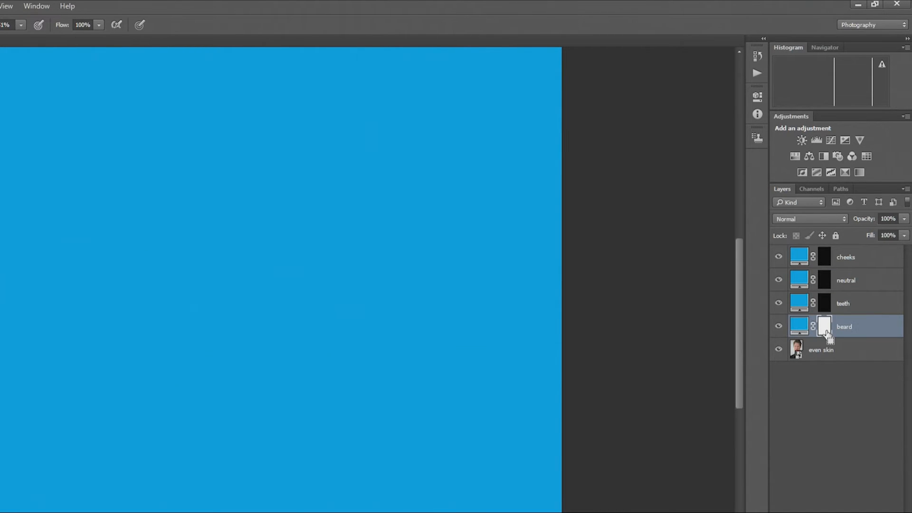
{"action": "key", "text": "ctrl+i"}
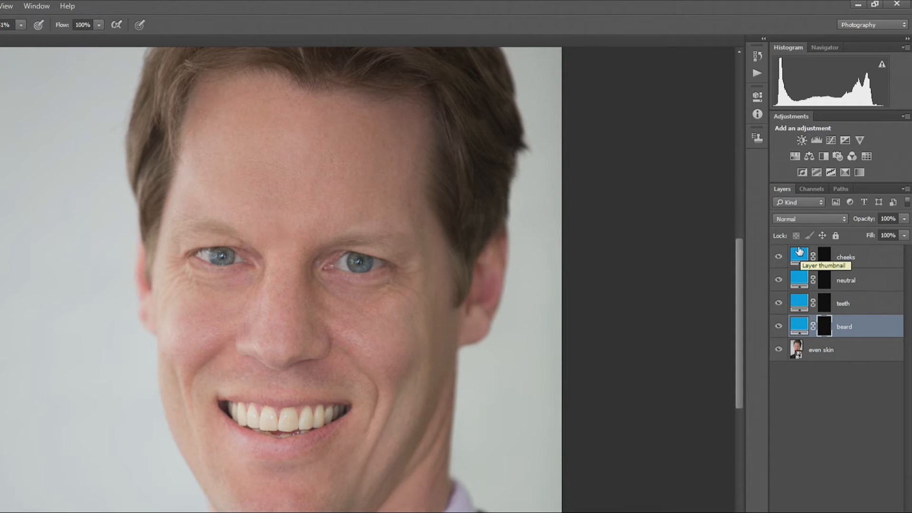
- Set the cheeks fill layer's color to ae8f83 by sampling the pink skin of the man's cheek
{"action": "double_click", "coordinate": [799, 255]}
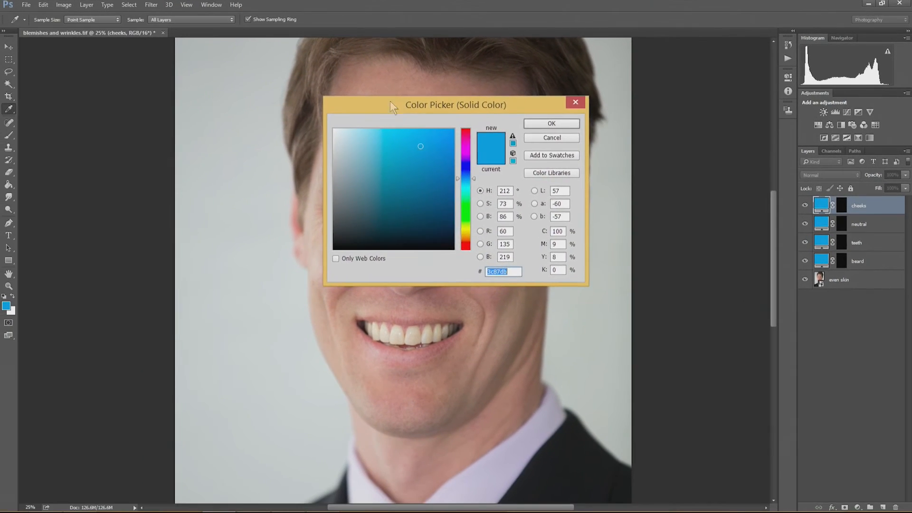
{"action": "left_click_drag", "start_coordinate": [266, 123], "coordinate": [41, 131]}
{"action": "left_click_drag", "start_coordinate": [209, 106], "coordinate": [133, 147]}
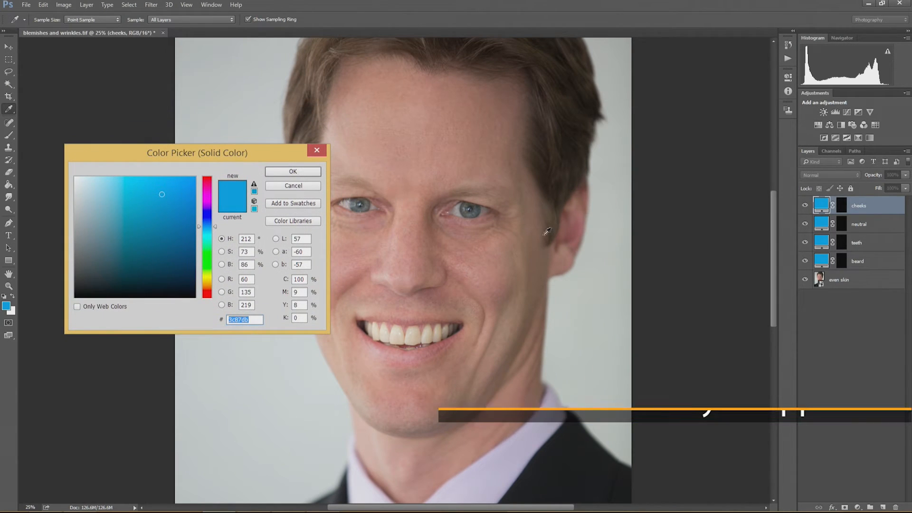
{"action": "left_click", "coordinate": [352, 258]}
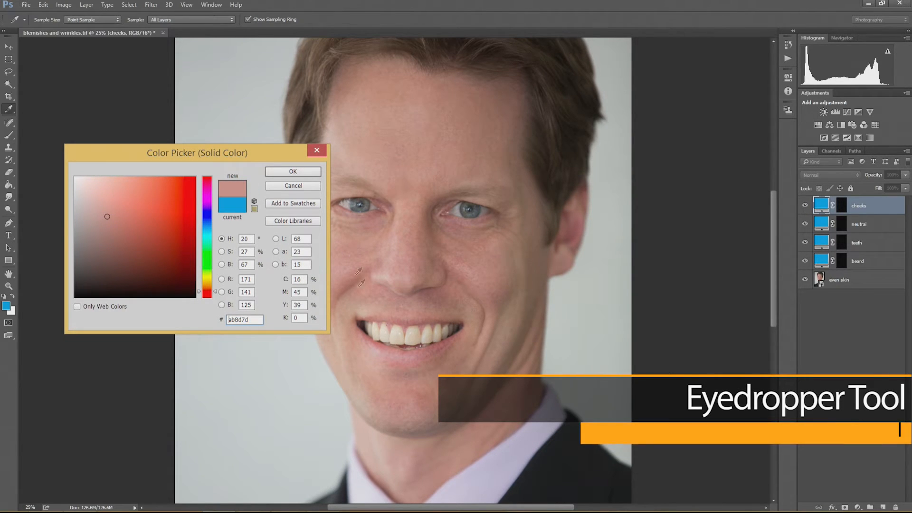
{"action": "left_click", "coordinate": [349, 255]}
{"action": "left_click", "coordinate": [350, 251]}
{"action": "left_click", "coordinate": [349, 249]}
{"action": "left_click", "coordinate": [349, 250]}
{"action": "left_click", "coordinate": [347, 253]}
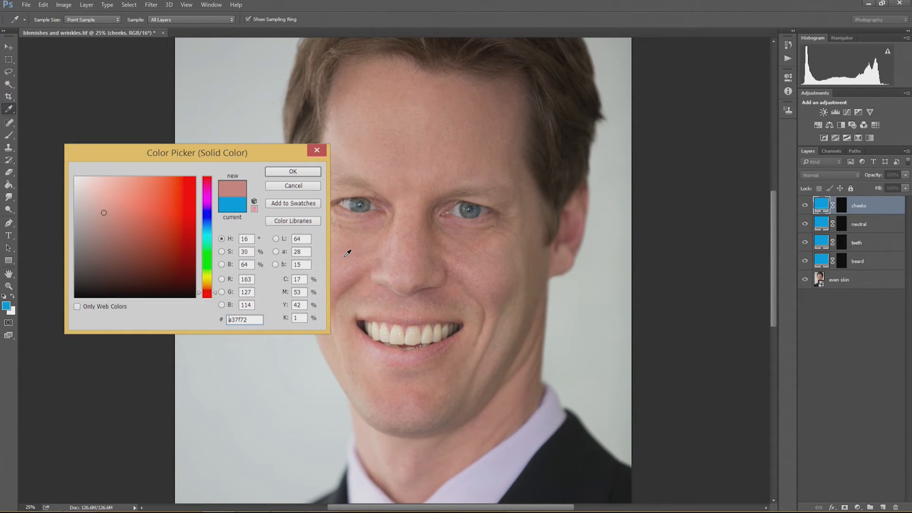
{"action": "left_click", "coordinate": [350, 254]}
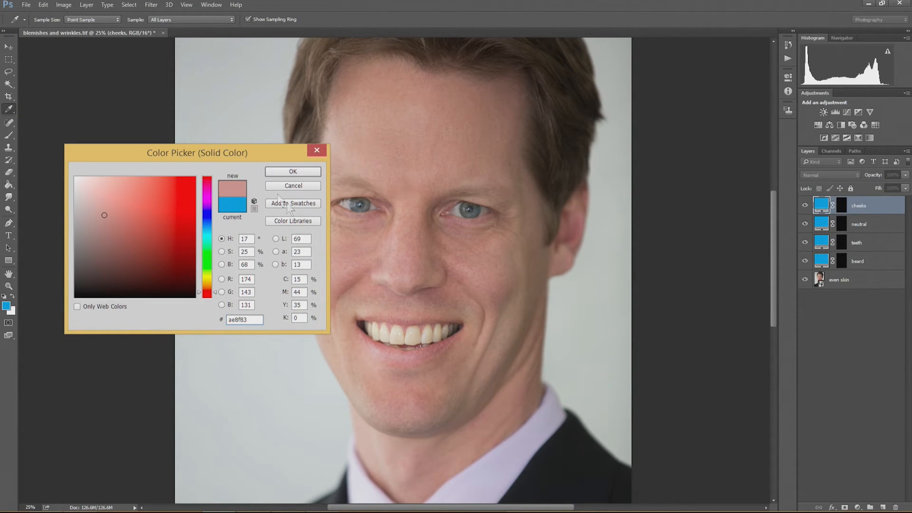
{"action": "left_click", "coordinate": [293, 170]}
{"action": "key", "text": "b"}
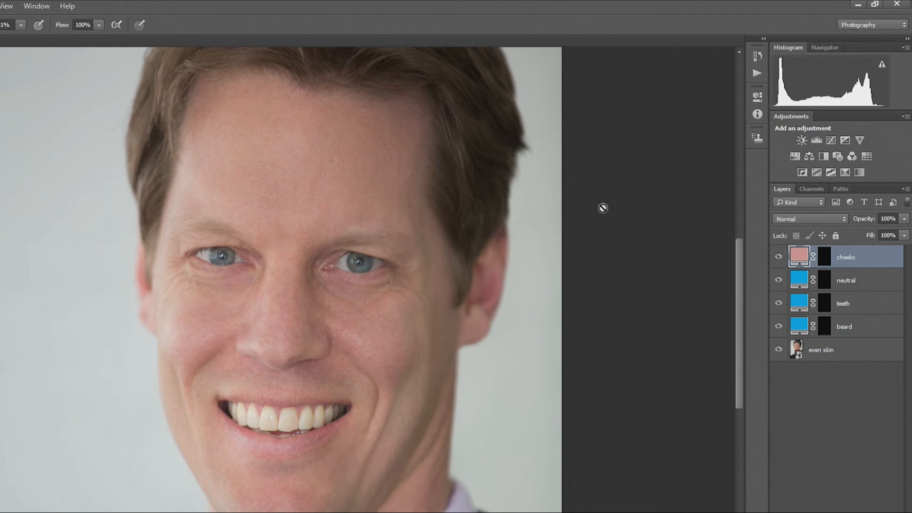
- Set the neutral fill layer's color to baa690 by sampling an even skin tone from the face
{"action": "double_click", "coordinate": [790, 276]}
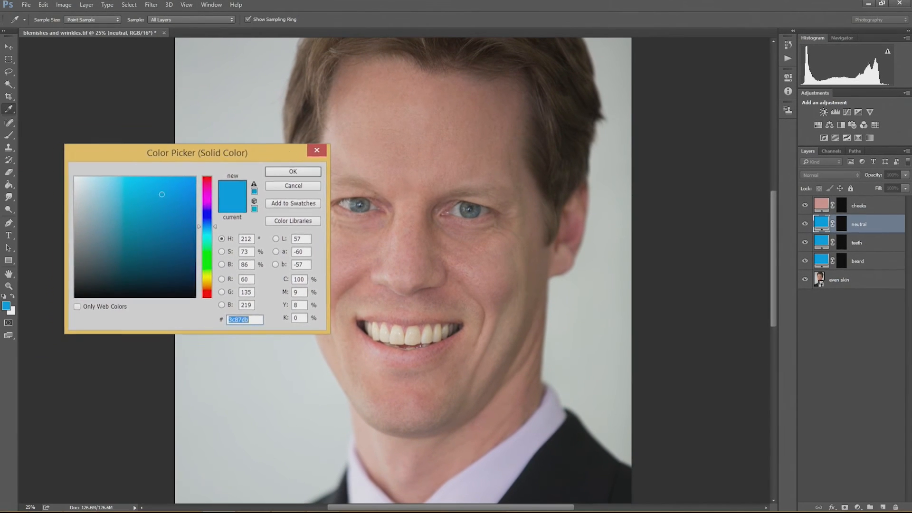
{"action": "left_click_drag", "start_coordinate": [142, 193], "coordinate": [97, 178]}
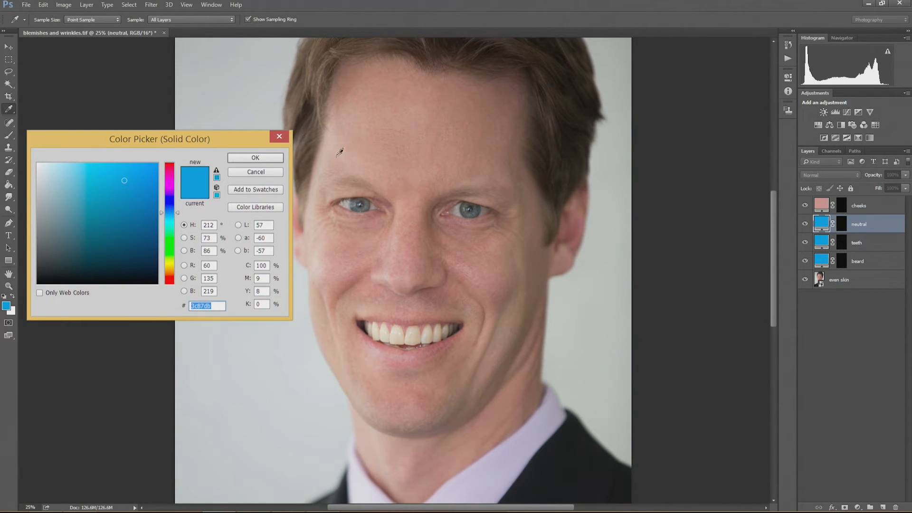
{"action": "left_click", "coordinate": [327, 333]}
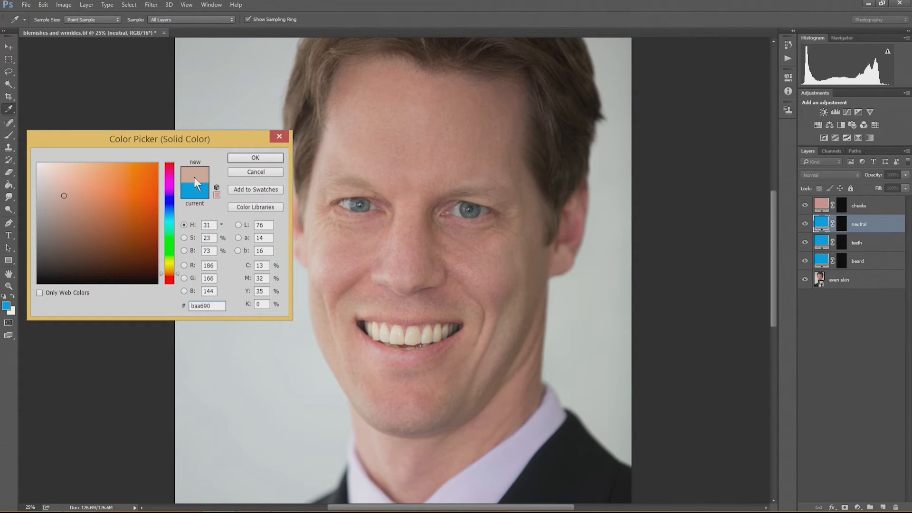
{"action": "left_click", "coordinate": [253, 158]}
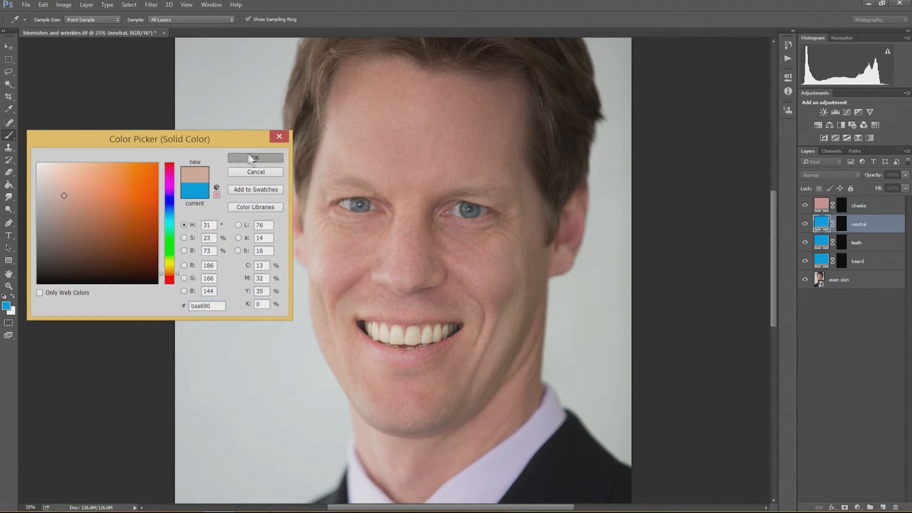
{"action": "key", "text": "b"}
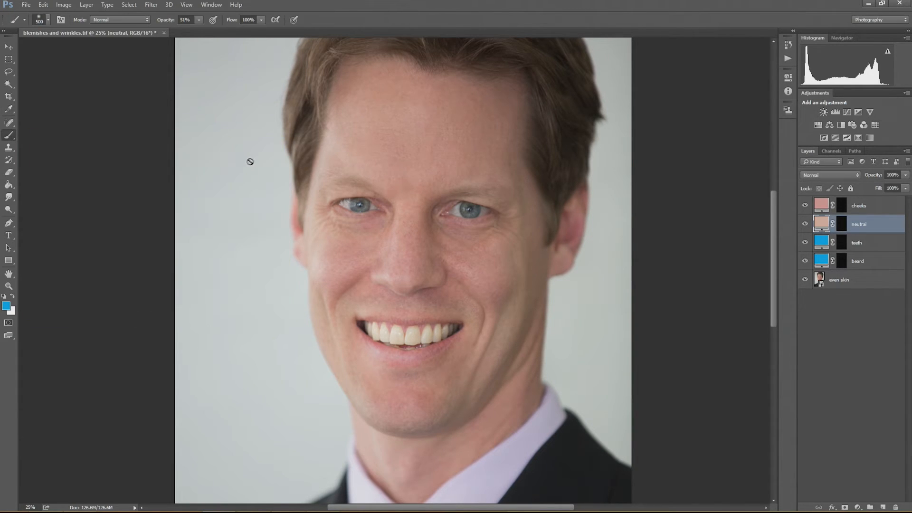
- Set the teeth fill layer's color to white
{"action": "double_click", "coordinate": [822, 243]}
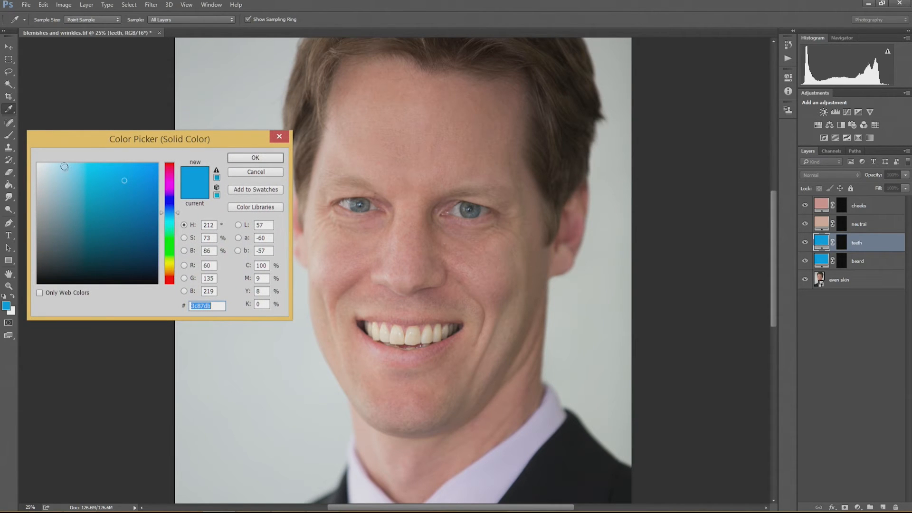
{"action": "left_click", "coordinate": [38, 164]}
{"action": "left_click", "coordinate": [262, 158]}
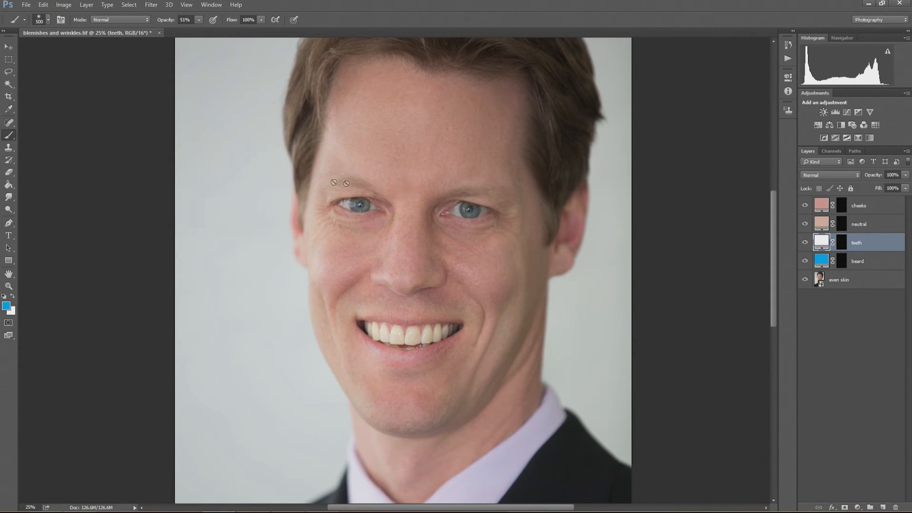
- Set the beard fill layer's color to b9ad9d by sampling the skin of the lower face
{"action": "left_click", "coordinate": [820, 261]}
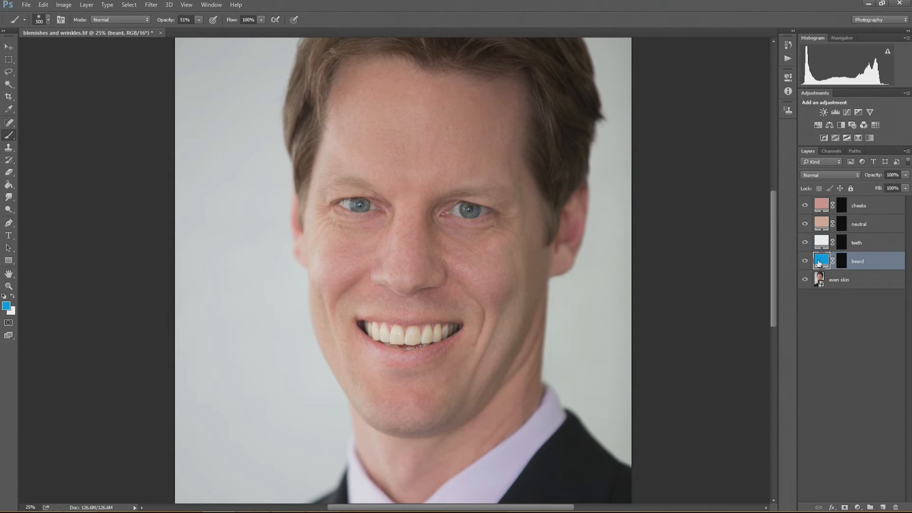
{"action": "double_click", "coordinate": [819, 262]}
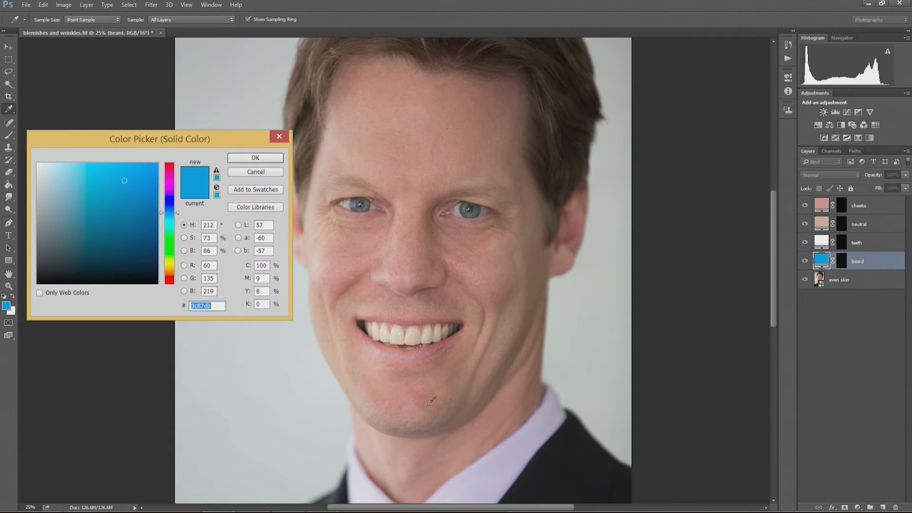
{"action": "left_click", "coordinate": [365, 400]}
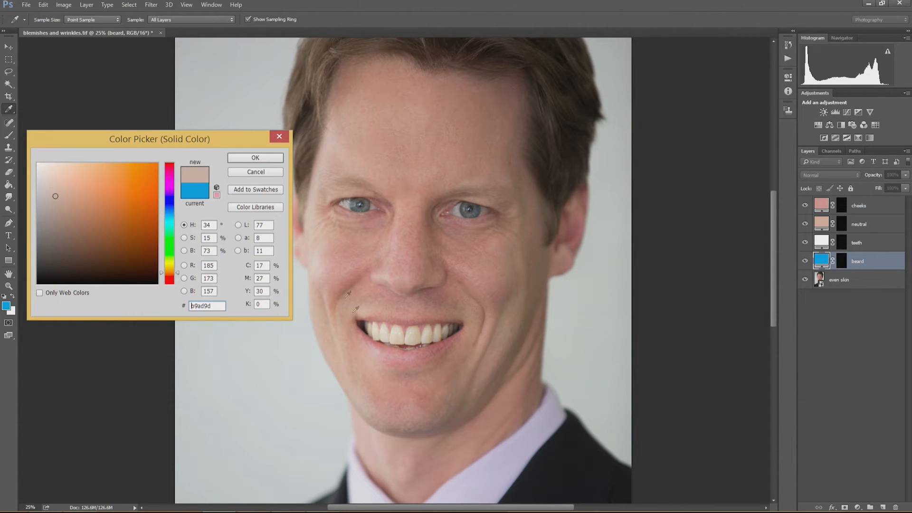
{"action": "left_click", "coordinate": [239, 157]}
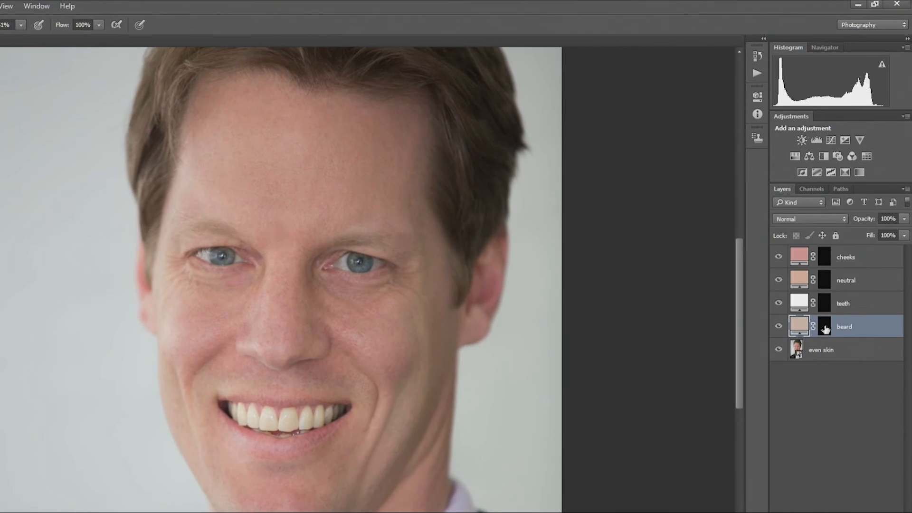
- Undo the trial stroke on the beard layer's mask and lower the brush opacity to 35%
{"action": "left_click", "coordinate": [835, 287]}
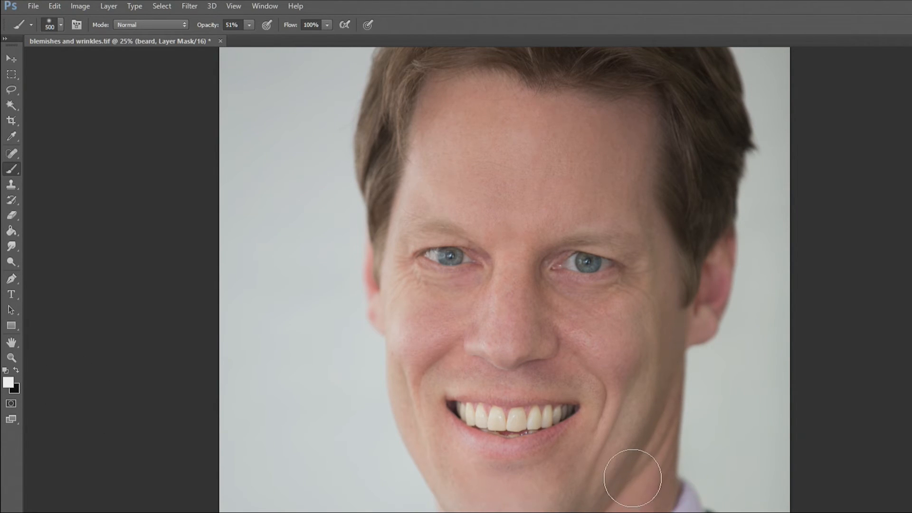
{"action": "key", "text": "ctrl+z"}
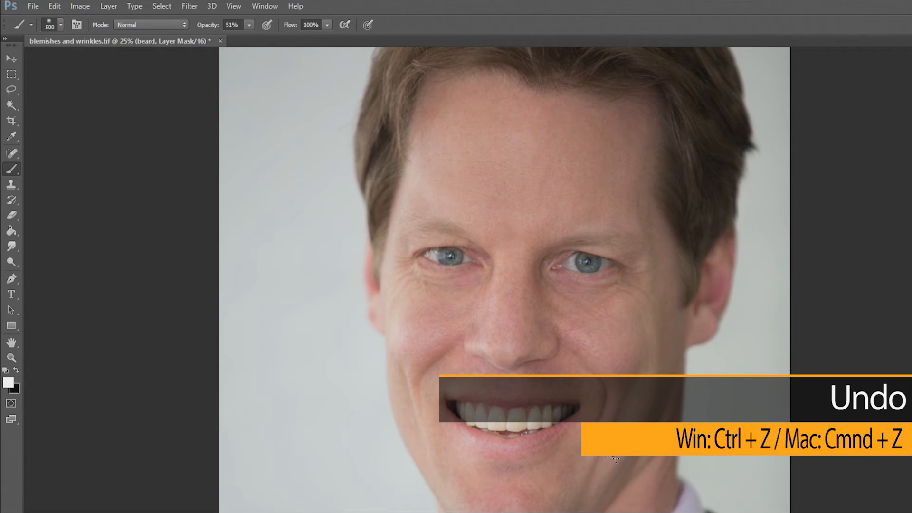
{"action": "left_click", "coordinate": [248, 24]}
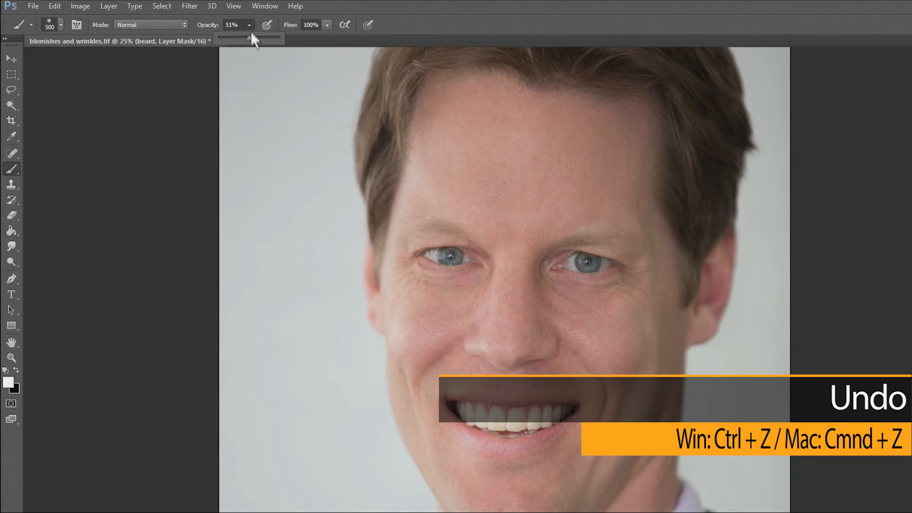
{"action": "left_click_drag", "start_coordinate": [250, 36], "coordinate": [241, 37]}
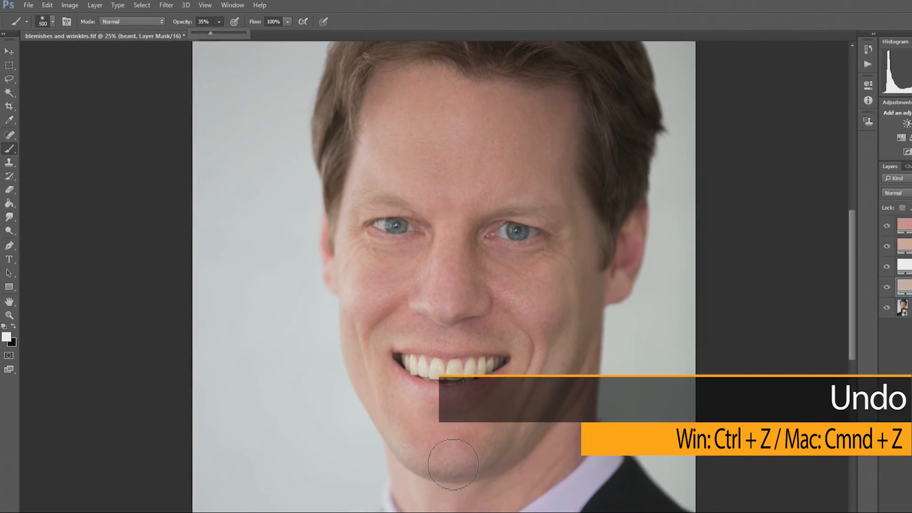
- Reduce the brush size to 250 and paint the beard layer's mask over the shadowed skin around the mouth
{"action": "key", "text": "bracketleft"}
{"action": "key", "text": "bracketleft"}
{"action": "key", "text": "bracketleft"}
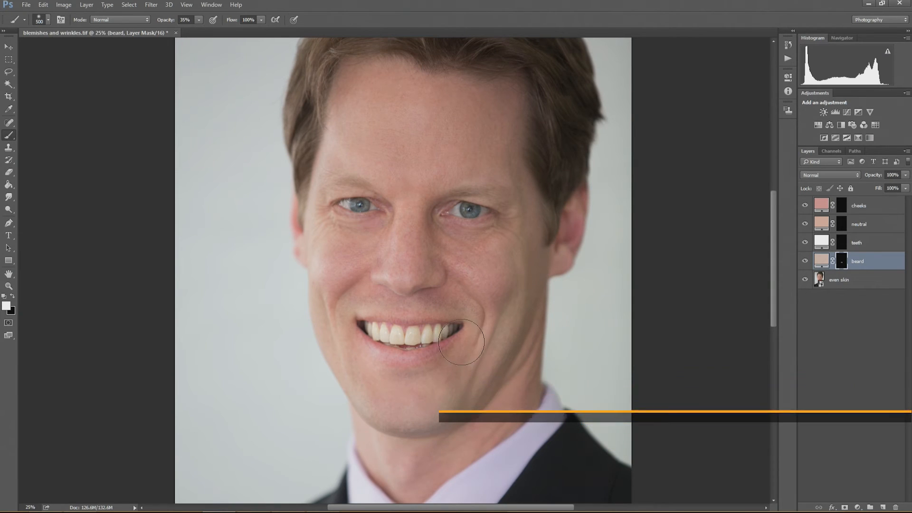
{"action": "left_click_drag", "start_coordinate": [423, 302], "coordinate": [473, 324]}
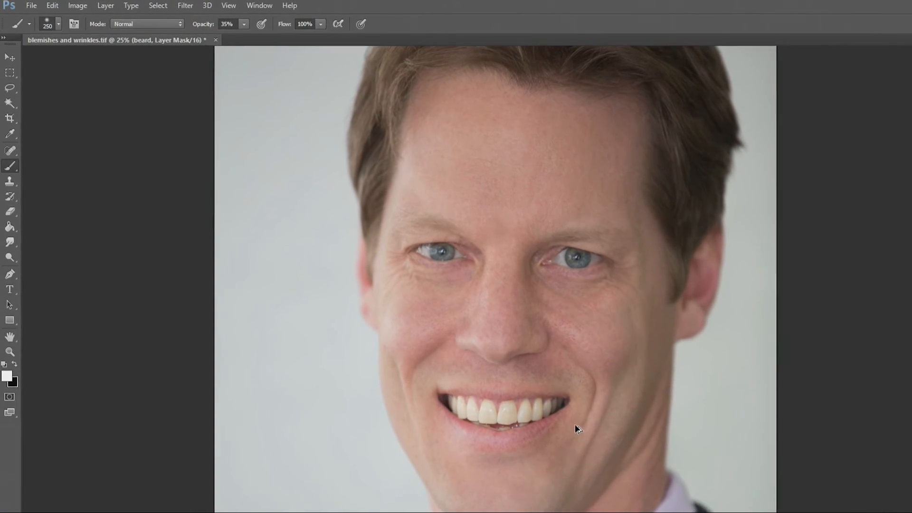
- Lower the brush opacity to 24% and paint the beard layer's mask across the skin above the upper lip
{"action": "left_click", "coordinate": [244, 24]}
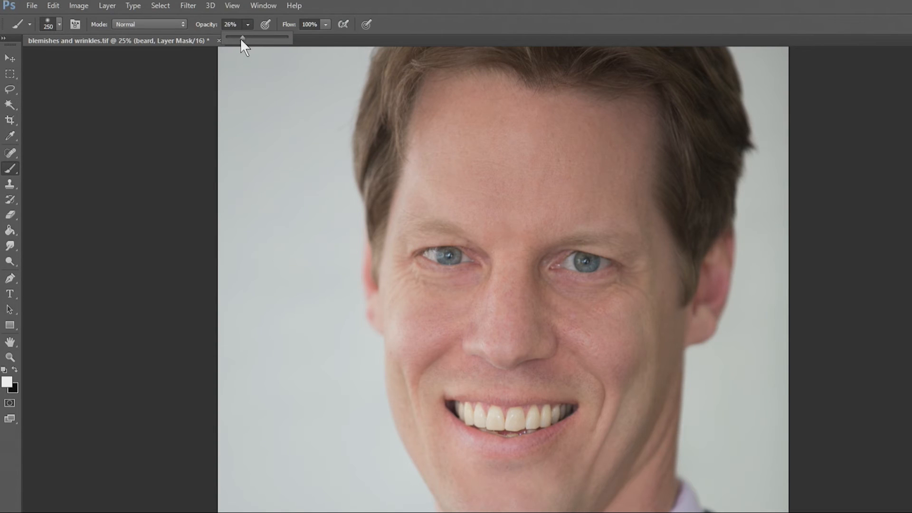
{"action": "left_click_drag", "start_coordinate": [240, 38], "coordinate": [240, 38]}
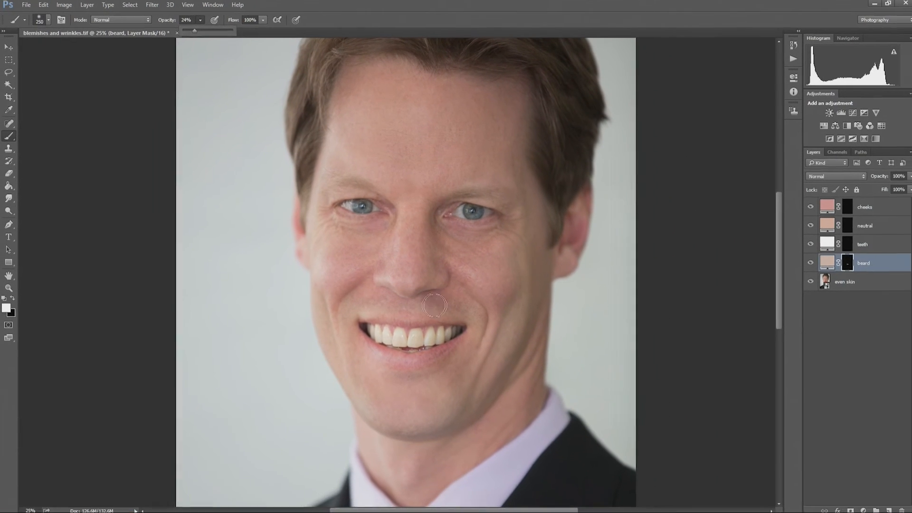
{"action": "mouse_move", "coordinate": [435, 305]}
{"action": "left_mouse_down"}
{"action": "mouse_move", "coordinate": [374, 322]}
{"action": "mouse_move", "coordinate": [382, 330]}
{"action": "mouse_move", "coordinate": [390, 304]}
{"action": "left_mouse_up"}
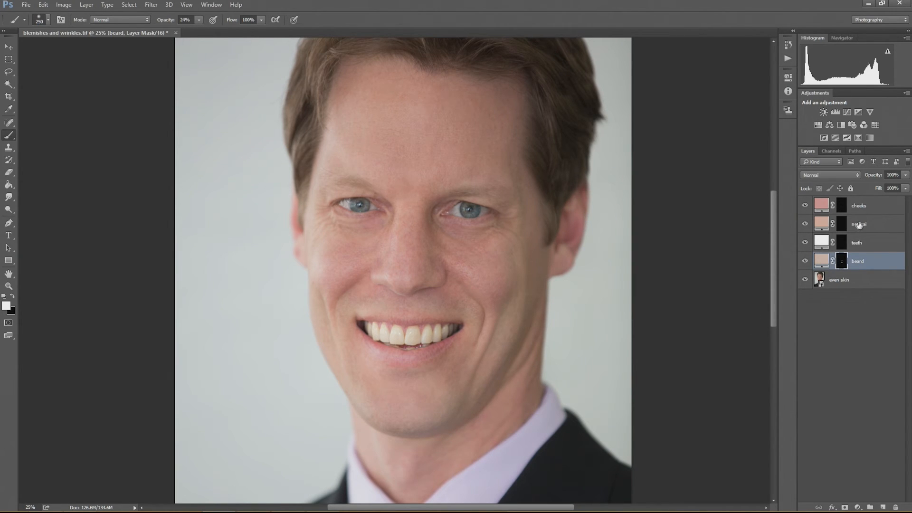
- Paint the cheeks layer's mask over the man's cheeks with a larger brush at 24% opacity
{"action": "left_click", "coordinate": [869, 209]}
{"action": "left_click", "coordinate": [842, 206]}
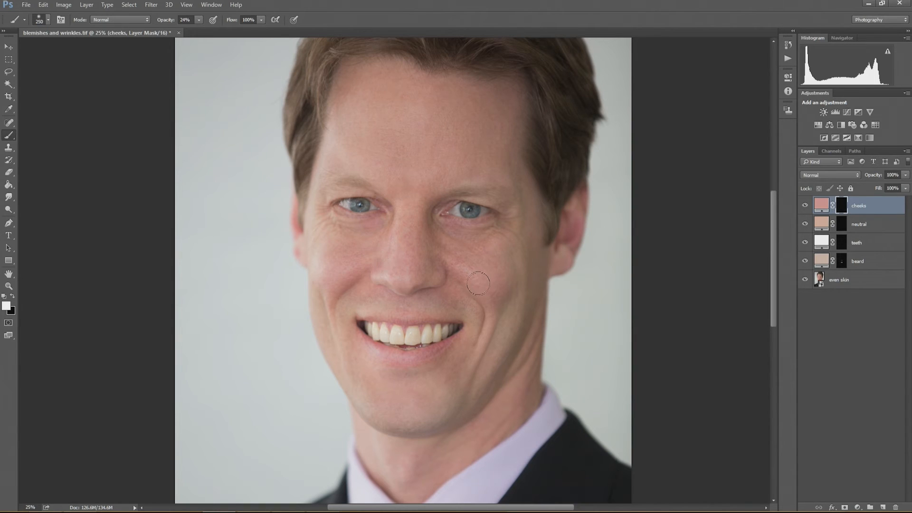
{"action": "key", "text": "bracketright"}
{"action": "left_click_drag", "start_coordinate": [332, 234], "coordinate": [372, 306]}
- Paint the neutral layer's mask over the forehead, nose and side of the face with a 600 px brush
{"action": "left_click", "coordinate": [865, 227]}
{"action": "left_click", "coordinate": [841, 224]}
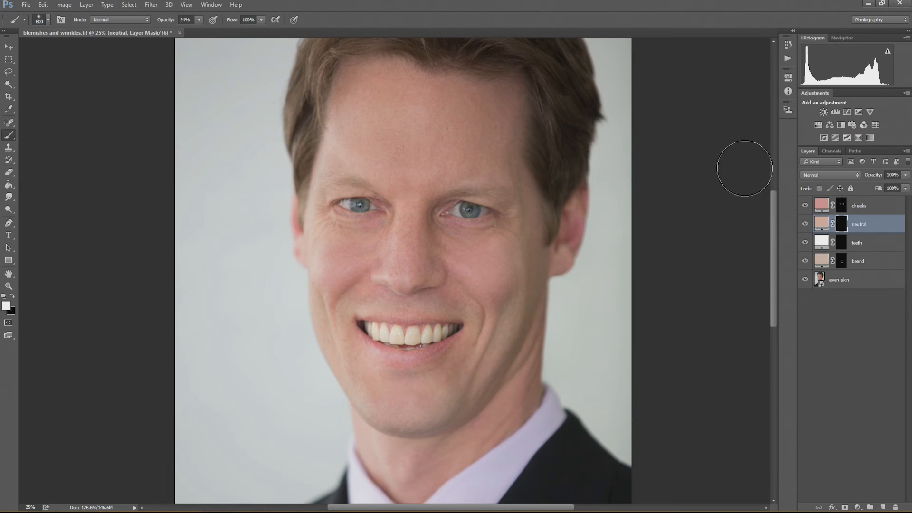
{"action": "mouse_move", "coordinate": [371, 99]}
{"action": "left_mouse_down"}
{"action": "mouse_move", "coordinate": [419, 120]}
{"action": "mouse_move", "coordinate": [472, 106]}
{"action": "mouse_move", "coordinate": [479, 142]}
{"action": "mouse_move", "coordinate": [426, 166]}
{"action": "mouse_move", "coordinate": [414, 183]}
{"action": "mouse_move", "coordinate": [411, 278]}
{"action": "left_mouse_up"}
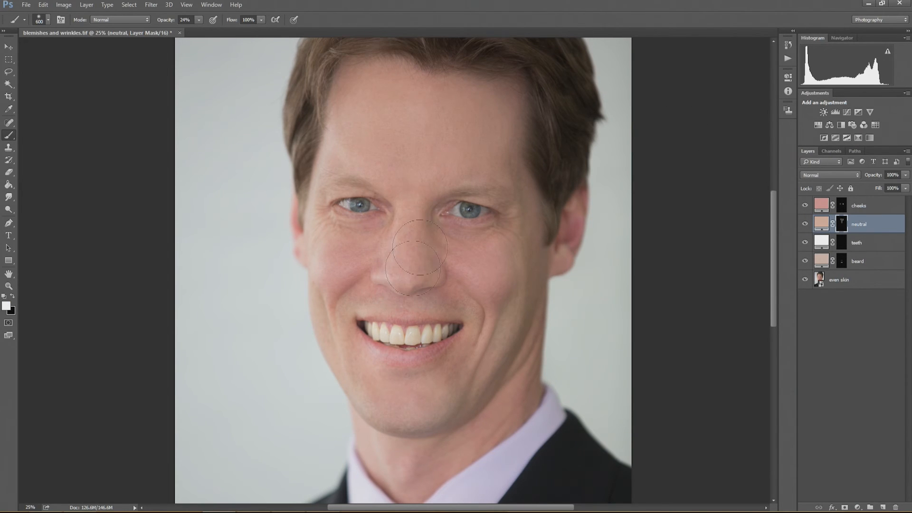
{"action": "mouse_move", "coordinate": [531, 195]}
{"action": "left_mouse_down"}
{"action": "mouse_move", "coordinate": [528, 256]}
{"action": "mouse_move", "coordinate": [494, 365]}
{"action": "mouse_move", "coordinate": [442, 413]}
{"action": "mouse_move", "coordinate": [374, 408]}
{"action": "mouse_move", "coordinate": [542, 395]}
{"action": "mouse_move", "coordinate": [537, 311]}
{"action": "left_mouse_up"}
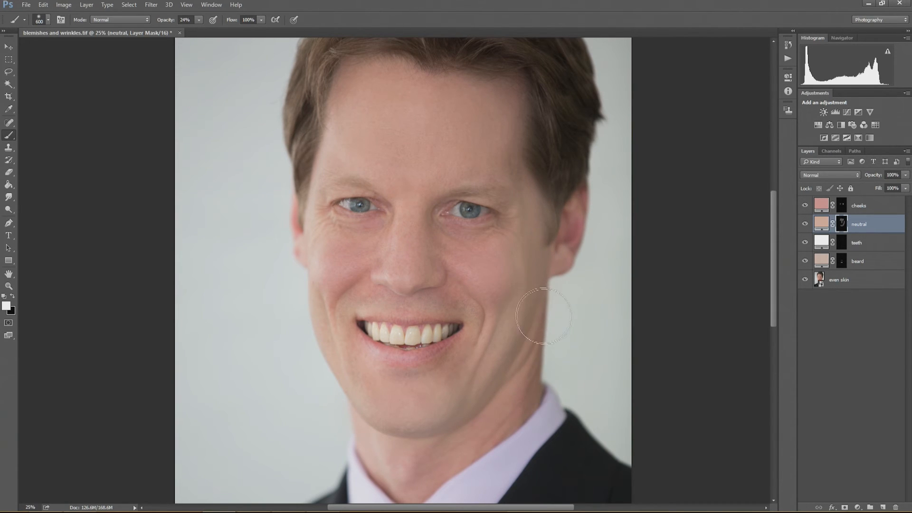
- Paint the neutral layer's mask under the eyes and around their inner corners, using a 200 px brush for the small areas
{"action": "mouse_move", "coordinate": [456, 233]}
{"action": "left_mouse_down"}
{"action": "mouse_move", "coordinate": [503, 221]}
{"action": "mouse_move", "coordinate": [457, 236]}
{"action": "left_mouse_up"}
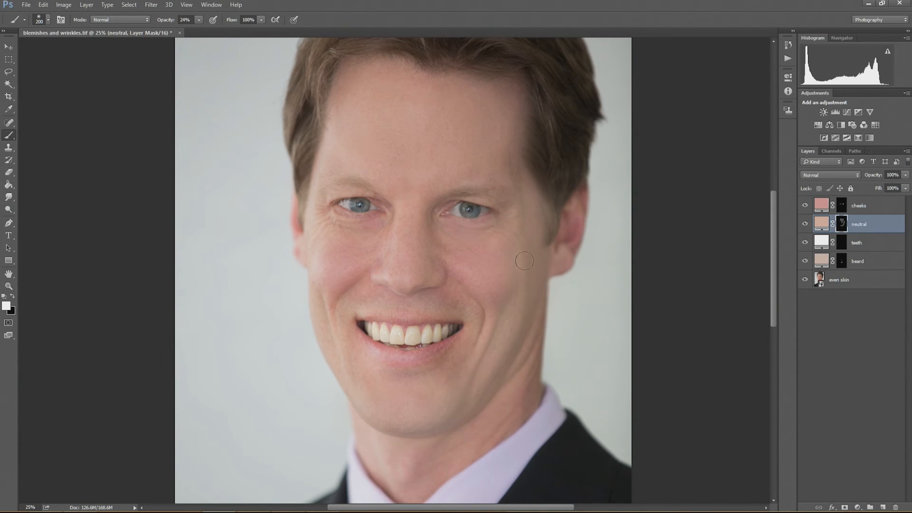
{"action": "key", "text": "ctrl+plus"}
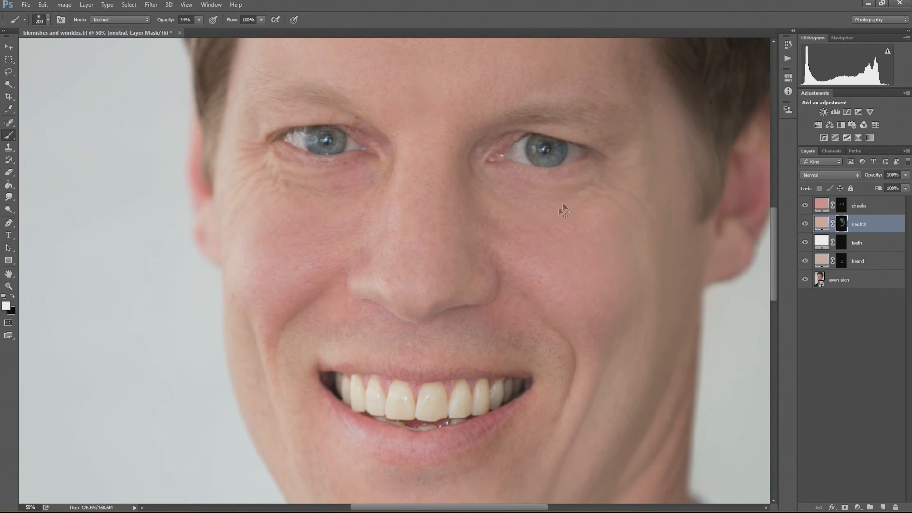
{"action": "mouse_move", "coordinate": [349, 177]}
{"action": "left_mouse_down"}
{"action": "mouse_move", "coordinate": [279, 164]}
{"action": "mouse_move", "coordinate": [363, 172]}
{"action": "mouse_move", "coordinate": [382, 157]}
{"action": "left_mouse_up"}
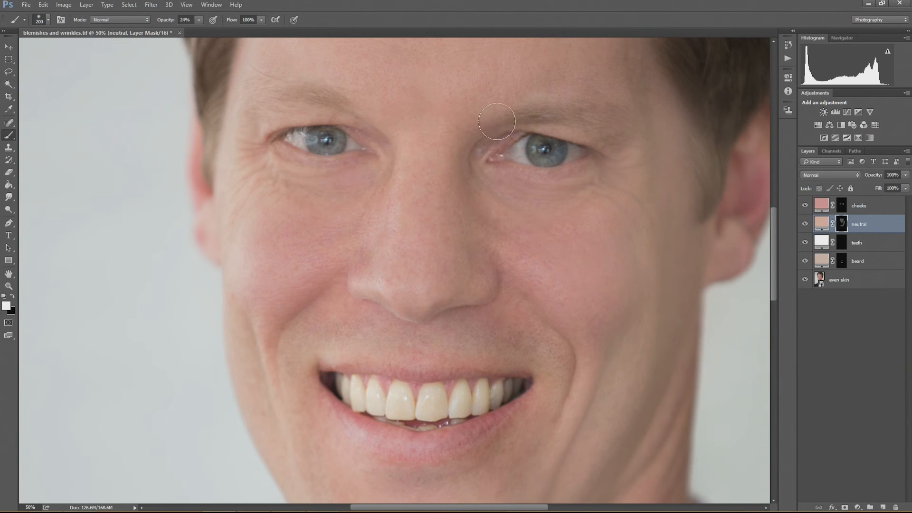
{"action": "mouse_move", "coordinate": [476, 148]}
{"action": "left_mouse_down"}
{"action": "mouse_move", "coordinate": [496, 128]}
{"action": "mouse_move", "coordinate": [493, 155]}
{"action": "left_mouse_up"}
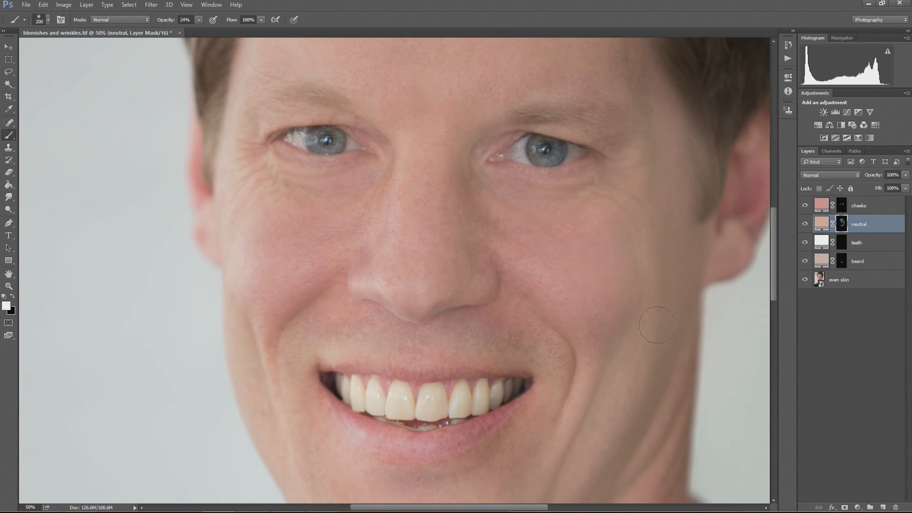
{"action": "key", "text": "ctrl+minus"}
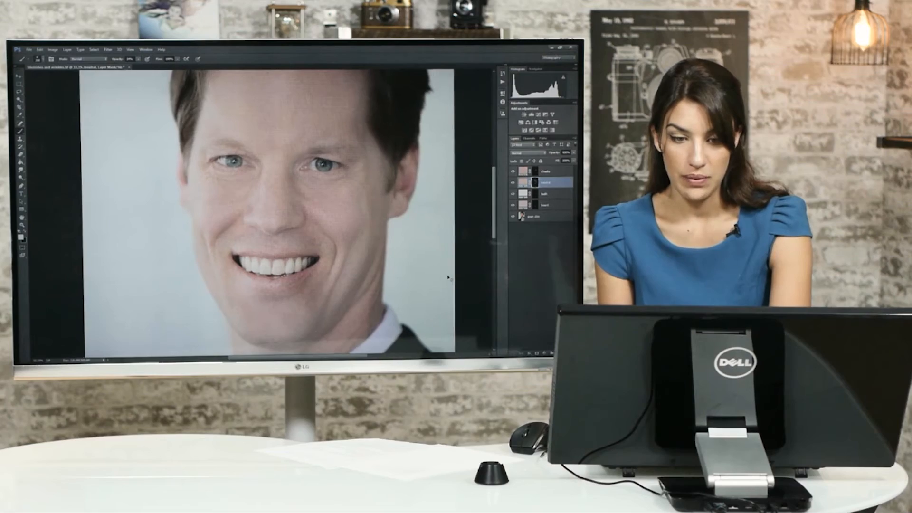
{"action": "key", "text": "ctrl+minus"}
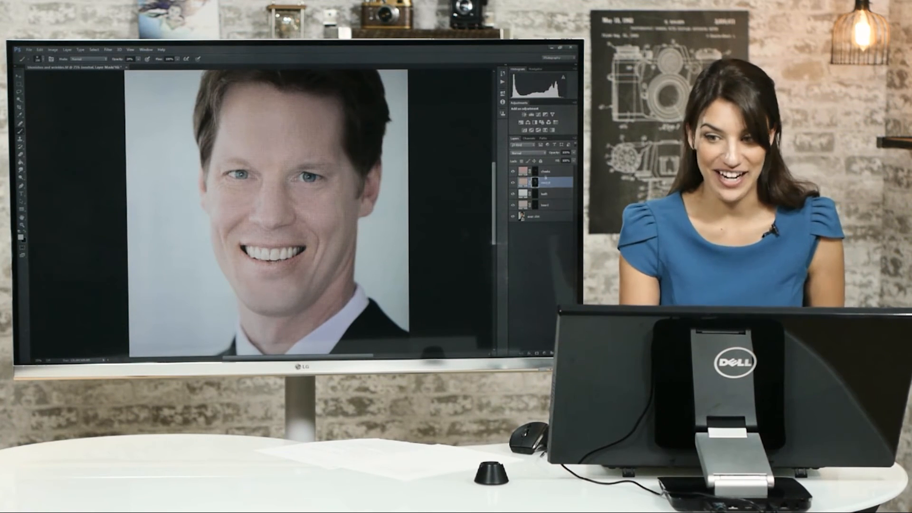
- Lower the cheeks layer's opacity to 43% and the neutral layer's opacity to 46%
{"action": "left_click", "coordinate": [883, 205]}
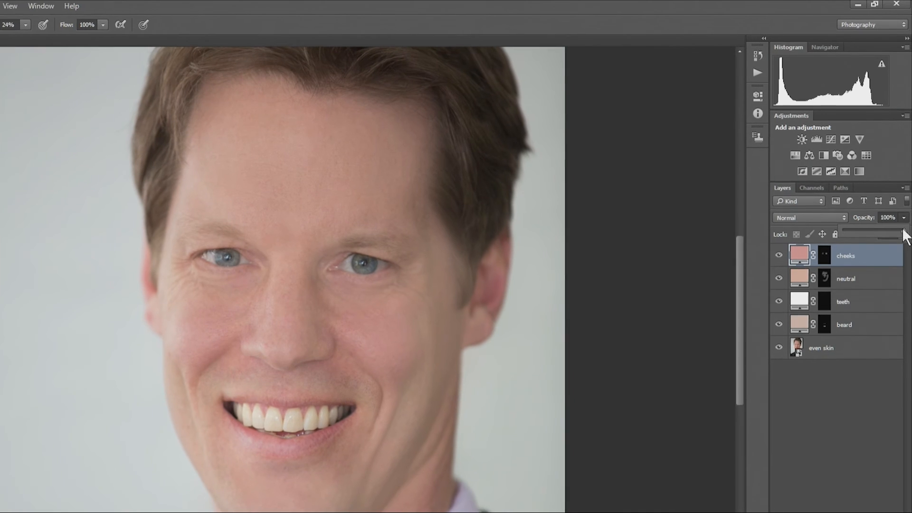
{"action": "left_click_drag", "start_coordinate": [905, 175], "coordinate": [885, 188]}
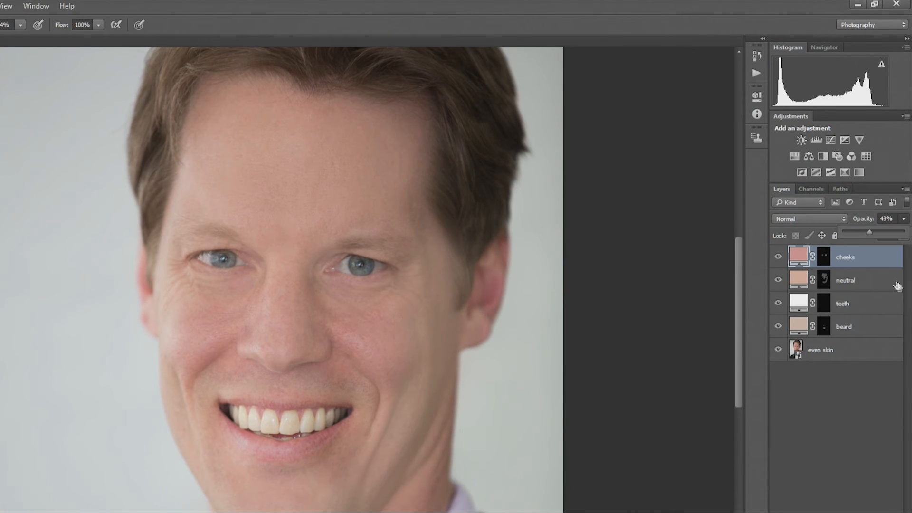
{"action": "left_click", "coordinate": [859, 281]}
{"action": "left_click_drag", "start_coordinate": [903, 218], "coordinate": [872, 234]}
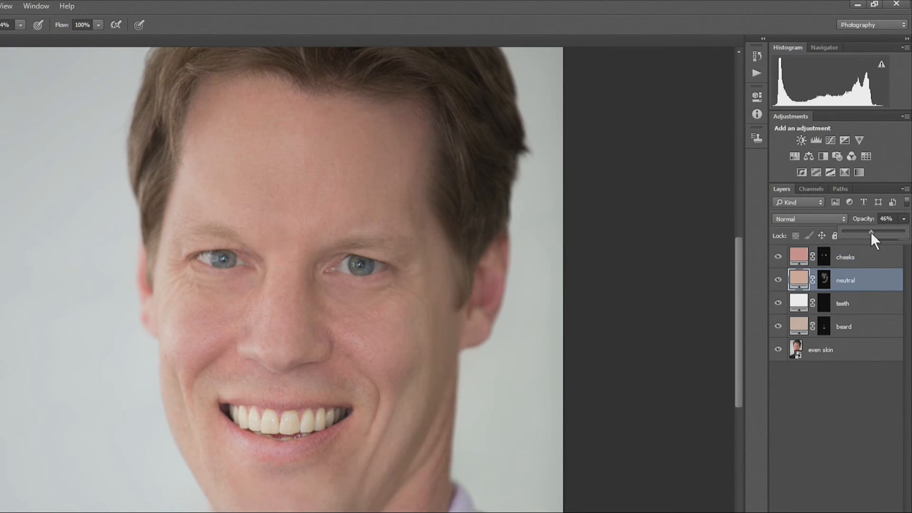
- Lower the beard layer's opacity to 31%
{"action": "left_click", "coordinate": [862, 327]}
{"action": "left_click_drag", "start_coordinate": [903, 220], "coordinate": [862, 232]}
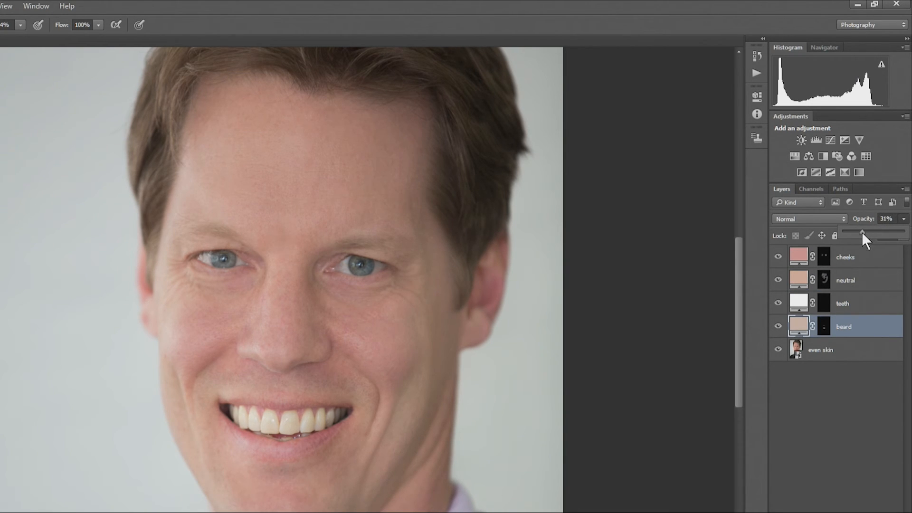
{"action": "left_click", "coordinate": [772, 332]}
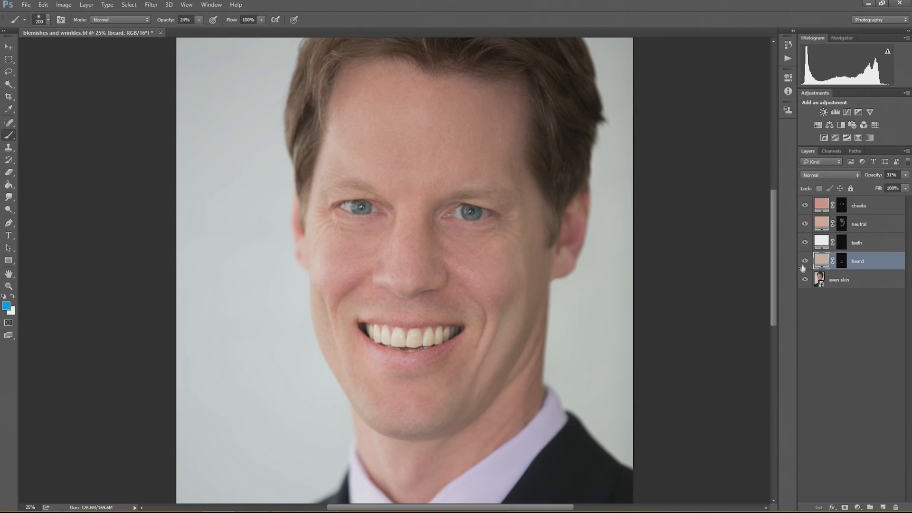
- Target the teeth layer's mask and paint over one upper front tooth with a 70 px brush at 24% opacity
{"action": "left_click", "coordinate": [864, 244]}
{"action": "left_click", "coordinate": [842, 244]}
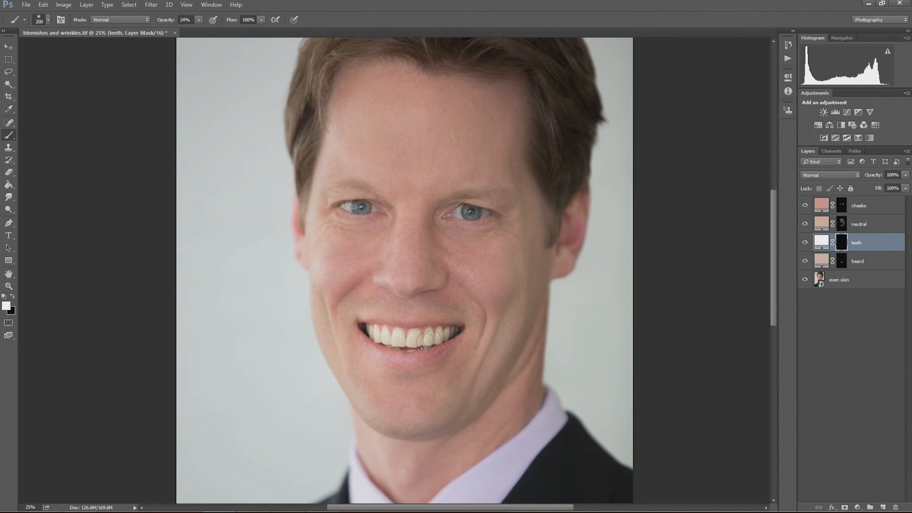
{"action": "key", "text": "ctrl+plus"}
{"action": "key", "text": "ctrl+plus"}
{"action": "key", "text": "ctrl+plus"}
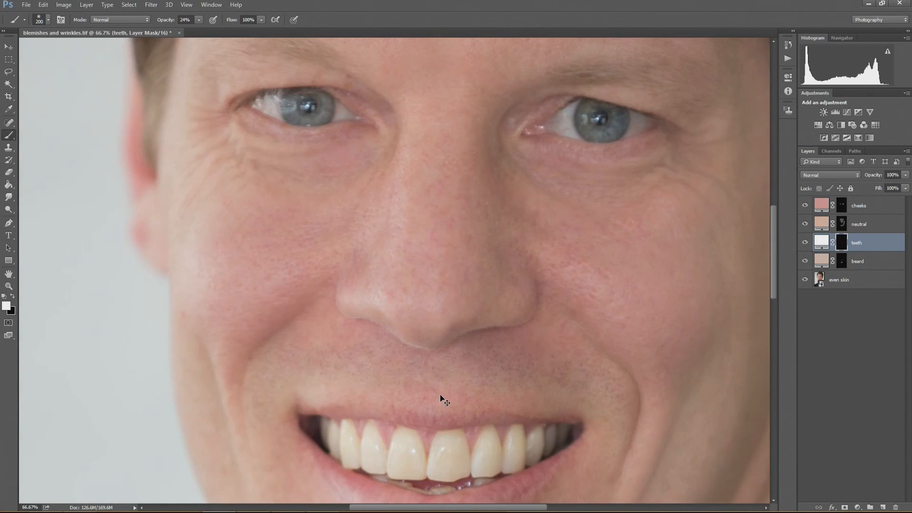
{"action": "left_click_drag", "start_coordinate": [448, 401], "coordinate": [428, 213]}
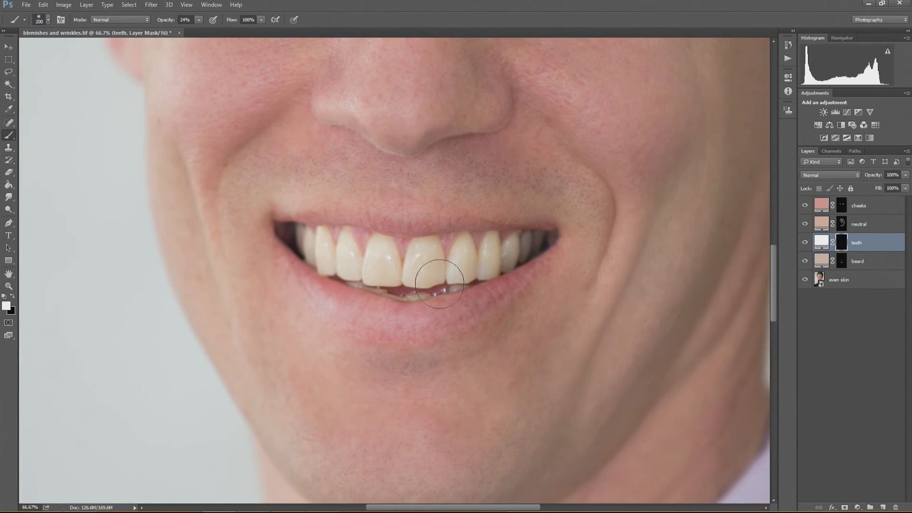
{"action": "key", "text": "bracketleft"}
{"action": "key", "text": "bracketleft"}
{"action": "key", "text": "bracketleft"}
{"action": "key", "text": "bracketleft"}
{"action": "key", "text": "bracketleft"}
{"action": "key", "text": "bracketleft"}
{"action": "key", "text": "bracketleft"}
{"action": "mouse_move", "coordinate": [415, 272]}
{"action": "left_mouse_down"}
{"action": "mouse_move", "coordinate": [423, 275]}
{"action": "mouse_move", "coordinate": [430, 255]}
{"action": "left_mouse_up"}
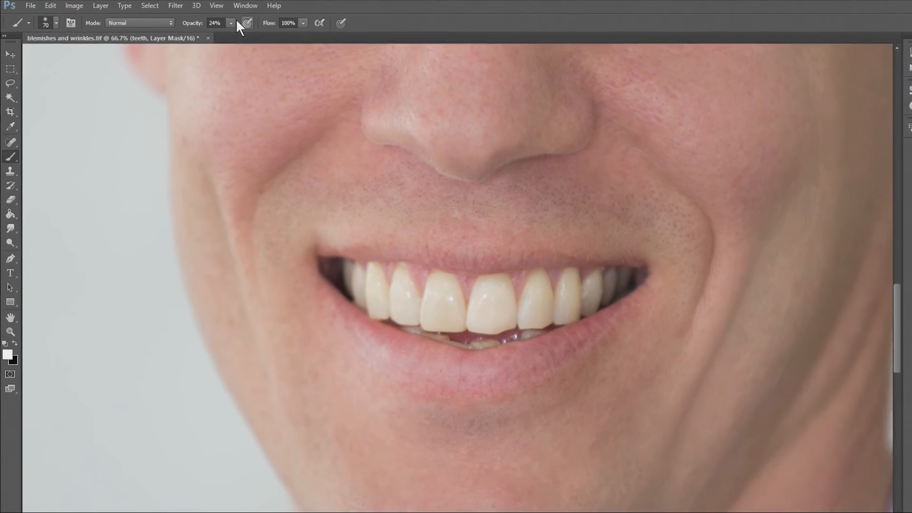
- Raise the brush opacity to 100% and paint the upper front tooth fully white on the teeth mask
{"action": "left_click", "coordinate": [198, 20]}
{"action": "left_click_drag", "start_coordinate": [248, 37], "coordinate": [300, 44]}
{"action": "mouse_move", "coordinate": [517, 318]}
{"action": "left_mouse_down"}
{"action": "mouse_move", "coordinate": [514, 346]}
{"action": "mouse_move", "coordinate": [523, 325]}
{"action": "mouse_move", "coordinate": [533, 346]}
{"action": "left_mouse_up"}
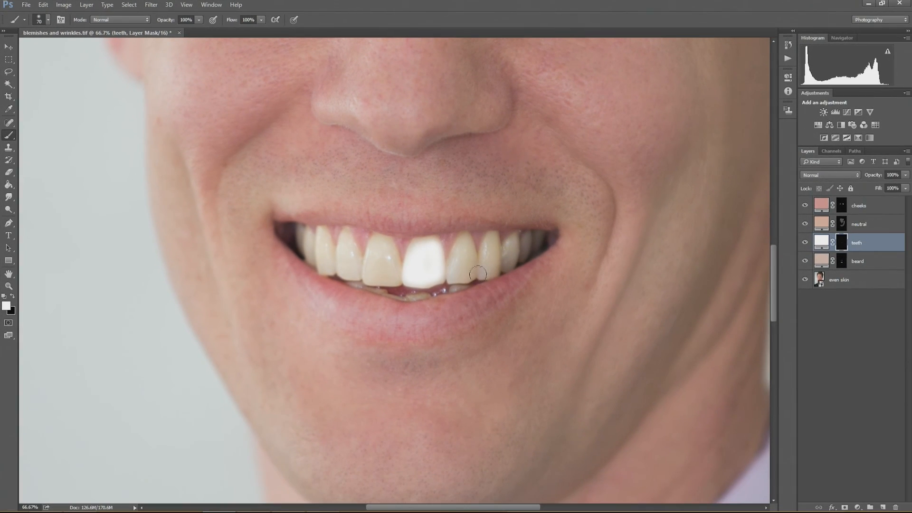
- Try painting the neighboring teeth white with a smaller brush and undo those strokes
{"action": "key", "text": "bracketleft"}
{"action": "key", "text": "bracketleft"}
{"action": "mouse_move", "coordinate": [378, 258]}
{"action": "left_mouse_down"}
{"action": "mouse_move", "coordinate": [366, 277]}
{"action": "mouse_move", "coordinate": [396, 282]}
{"action": "mouse_move", "coordinate": [388, 249]}
{"action": "mouse_move", "coordinate": [380, 274]}
{"action": "mouse_move", "coordinate": [379, 243]}
{"action": "mouse_move", "coordinate": [390, 240]}
{"action": "mouse_move", "coordinate": [361, 267]}
{"action": "mouse_move", "coordinate": [346, 247]}
{"action": "mouse_move", "coordinate": [342, 268]}
{"action": "mouse_move", "coordinate": [351, 273]}
{"action": "mouse_move", "coordinate": [349, 239]}
{"action": "mouse_move", "coordinate": [322, 246]}
{"action": "mouse_move", "coordinate": [323, 233]}
{"action": "mouse_move", "coordinate": [326, 271]}
{"action": "mouse_move", "coordinate": [318, 243]}
{"action": "left_mouse_up"}
{"action": "key", "text": "ctrl+alt+z"}
{"action": "key", "text": "ctrl+alt+z"}
{"action": "key", "text": "ctrl+alt+z"}
- Paint the second upper front tooth white with the 70 px brush and set the brush hardness to 34%
{"action": "key", "text": "bracketright"}
{"action": "key", "text": "bracketright"}
{"action": "left_click_drag", "start_coordinate": [377, 272], "coordinate": [389, 248]}
{"action": "left_click", "coordinate": [48, 19]}
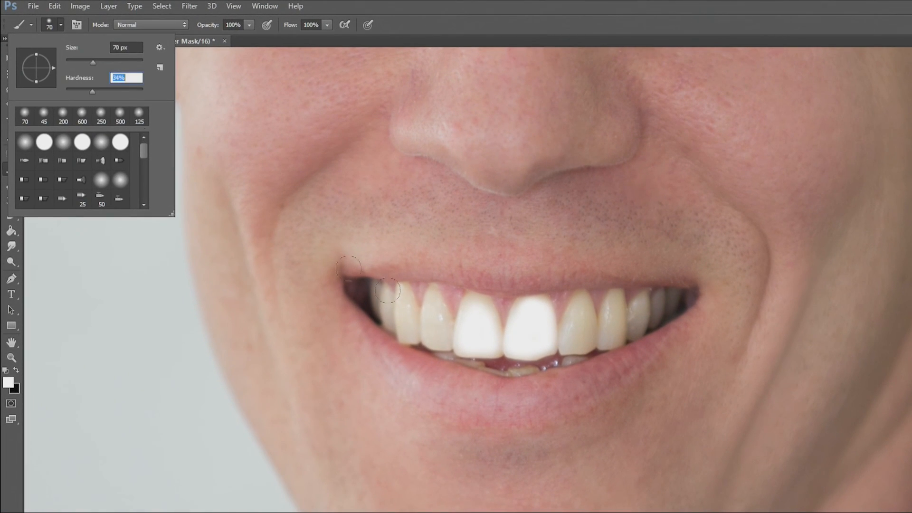
{"action": "key", "text": "Return"}
- Paint the remaining upper teeth white on the teeth mask, reducing the brush opacity to 61% for the outer teeth
{"action": "left_click_drag", "start_coordinate": [538, 299], "coordinate": [535, 318]}
{"action": "mouse_move", "coordinate": [574, 340]}
{"action": "left_mouse_down"}
{"action": "mouse_move", "coordinate": [582, 309]}
{"action": "mouse_move", "coordinate": [615, 309]}
{"action": "mouse_move", "coordinate": [613, 338]}
{"action": "left_mouse_up"}
{"action": "mouse_move", "coordinate": [437, 319]}
{"action": "left_mouse_down"}
{"action": "mouse_move", "coordinate": [432, 309]}
{"action": "mouse_move", "coordinate": [442, 335]}
{"action": "left_mouse_up"}
{"action": "left_click_drag", "start_coordinate": [249, 24], "coordinate": [225, 40]}
{"action": "left_click_drag", "start_coordinate": [403, 297], "coordinate": [403, 315]}
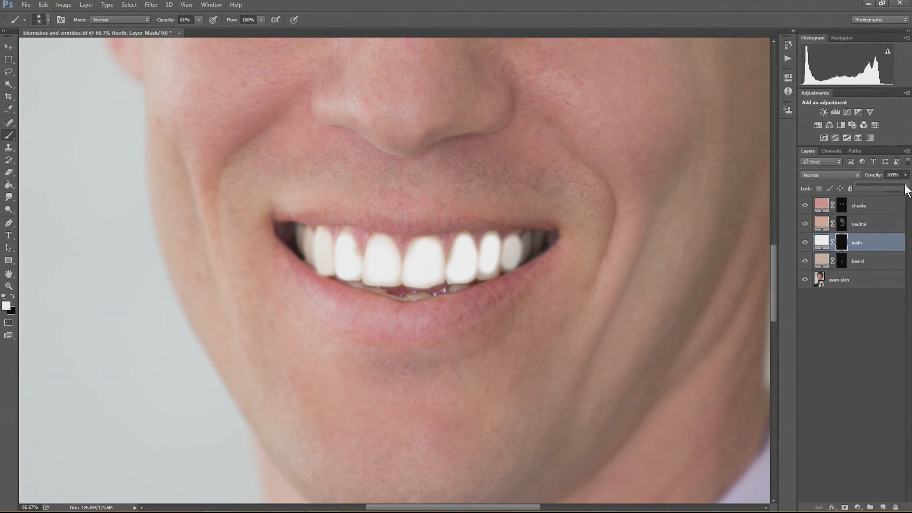
- Compare the teeth with and without the fill and lower the teeth layer's opacity to 16%
{"action": "left_click", "coordinate": [804, 242]}
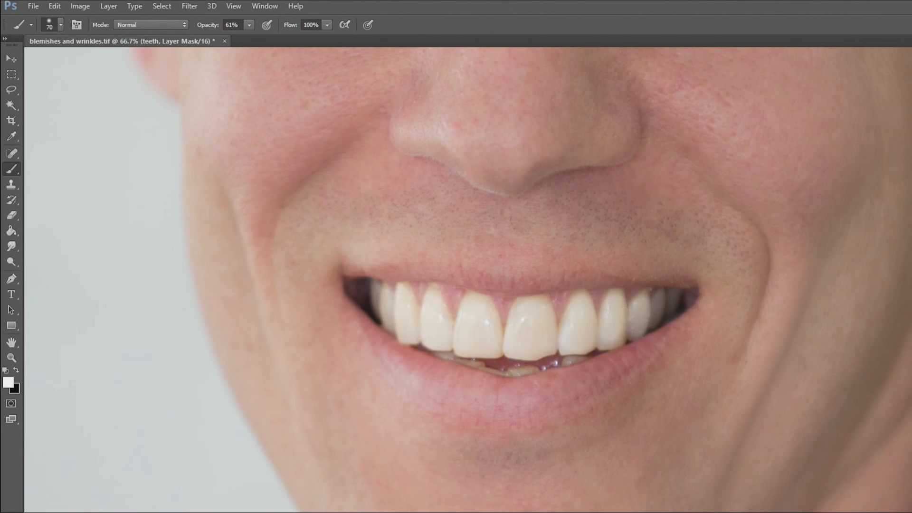
{"action": "key", "text": "ctrl+minus"}
{"action": "key", "text": "ctrl+minus"}
{"action": "key", "text": "ctrl+minus"}
{"action": "key", "text": "ctrl+minus"}
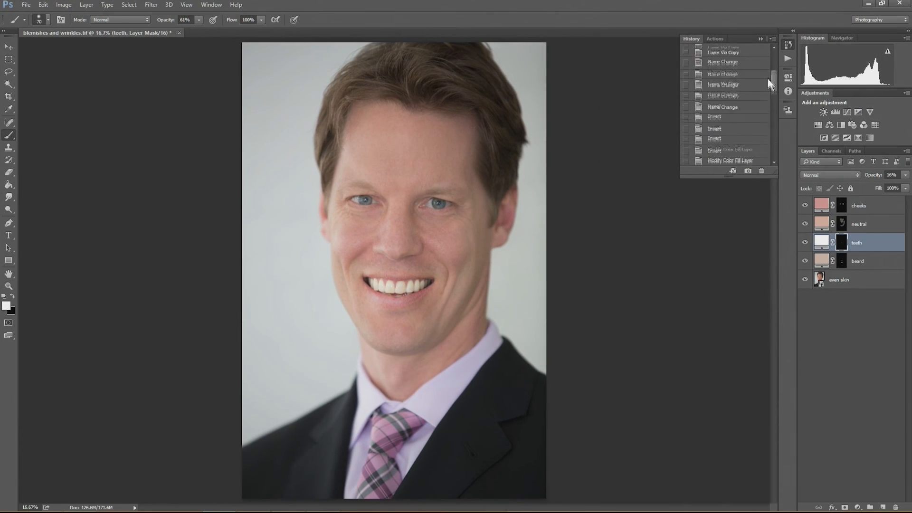
- Compare the retouch with the original photo by switching to the opening history snapshot and back to the latest state
{"action": "left_click_drag", "start_coordinate": [770, 83], "coordinate": [768, 50]}
{"action": "left_click", "coordinate": [767, 51]}
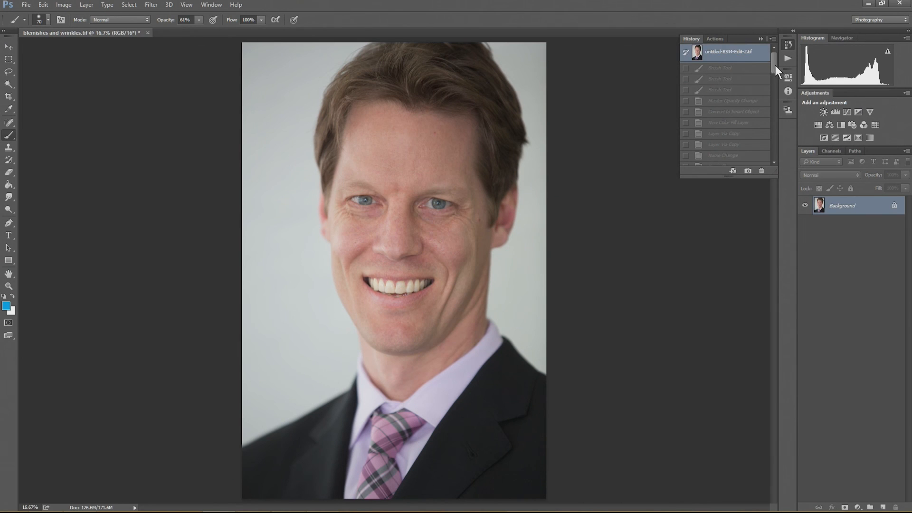
{"action": "left_click_drag", "start_coordinate": [774, 64], "coordinate": [778, 169]}
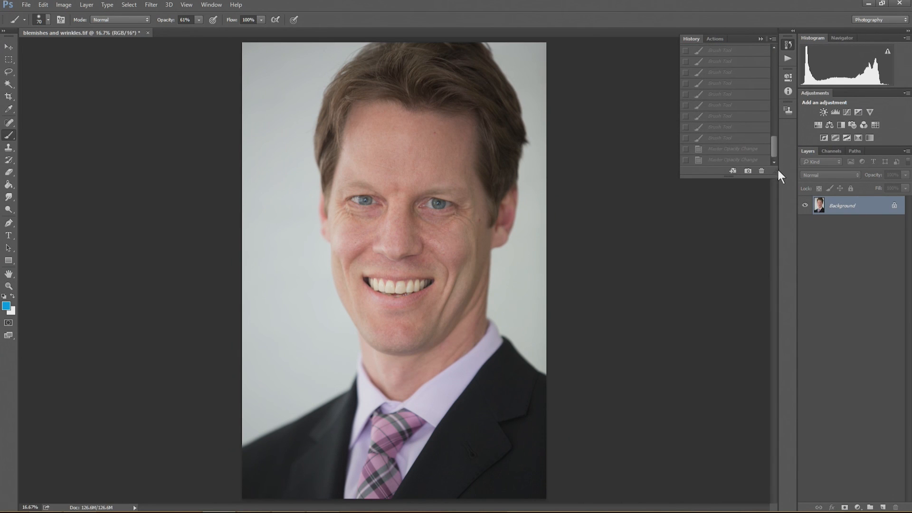
{"action": "left_click", "coordinate": [730, 161]}
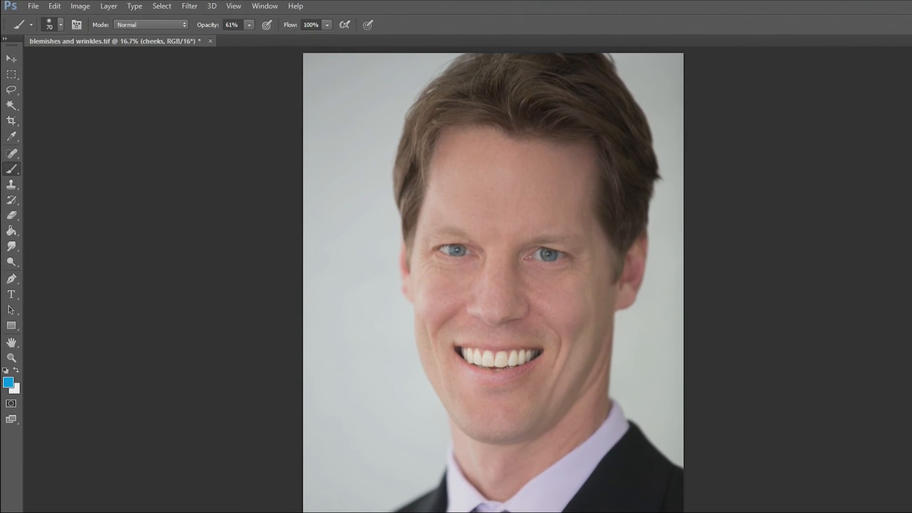
- Select the even skin smart object layer and bring up its contents in even skin.psb
{"action": "key", "text": "alt+bracketleft"}
{"action": "key", "text": "alt+bracketleft"}
{"action": "key", "text": "alt+bracketleft"}
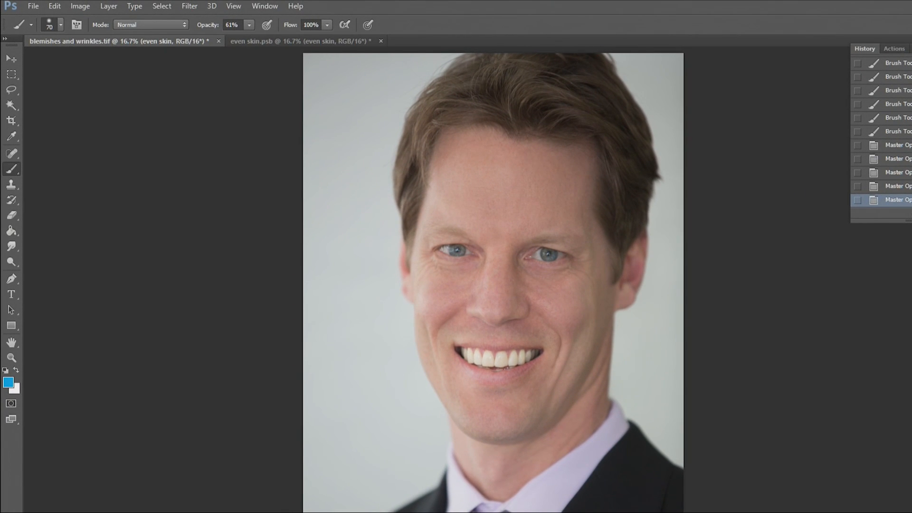
{"action": "left_click", "coordinate": [297, 40]}
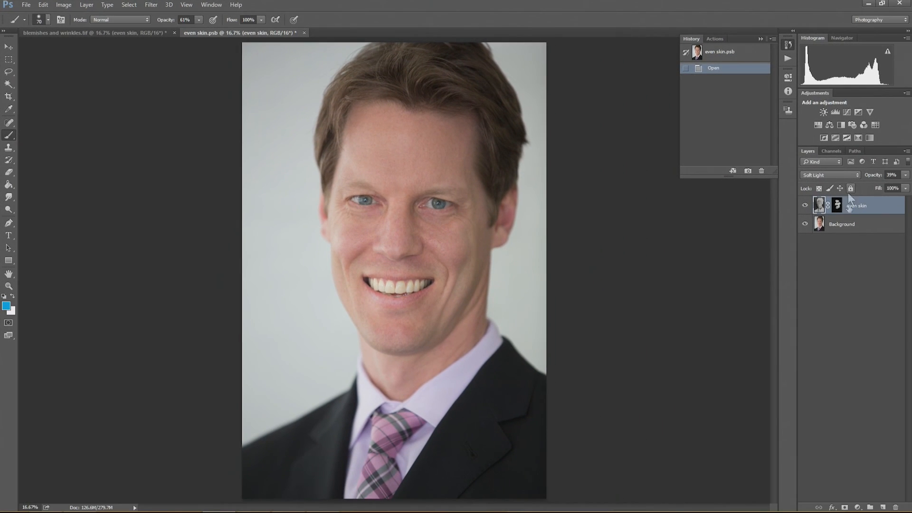